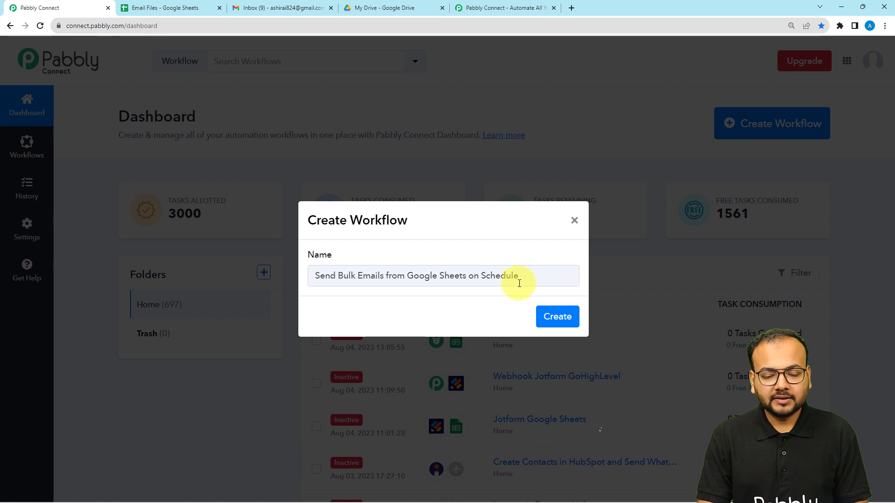
Create the workflow "Send Bulk Emails from Google Sheets on Schedule" and collapse its trigger step to view the trigger and action together
left_click(549, 322)
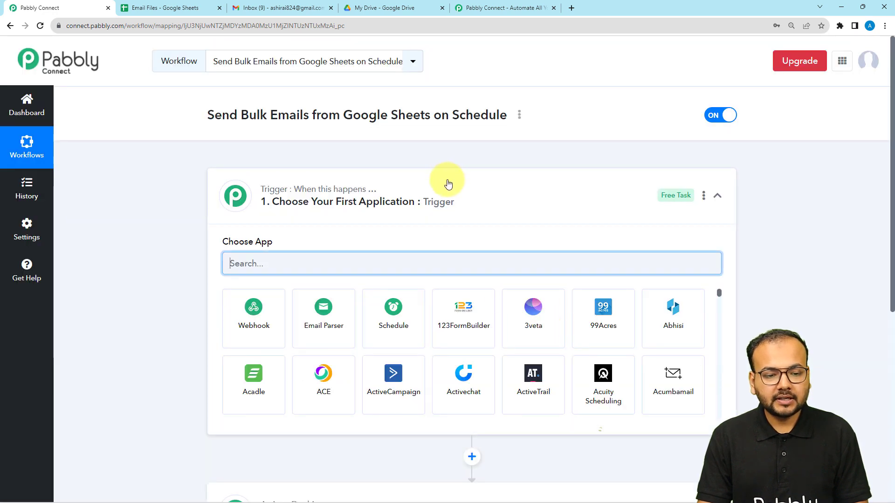
left_click(448, 183)
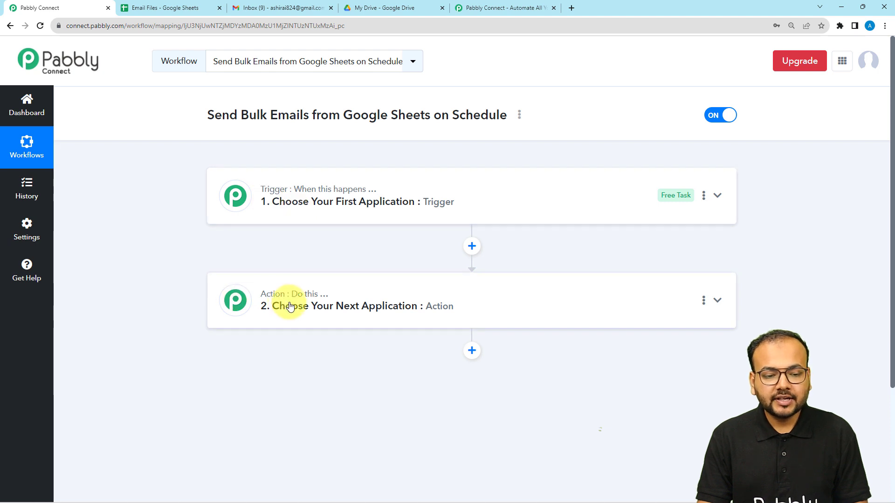
mouse_move(275, 198)
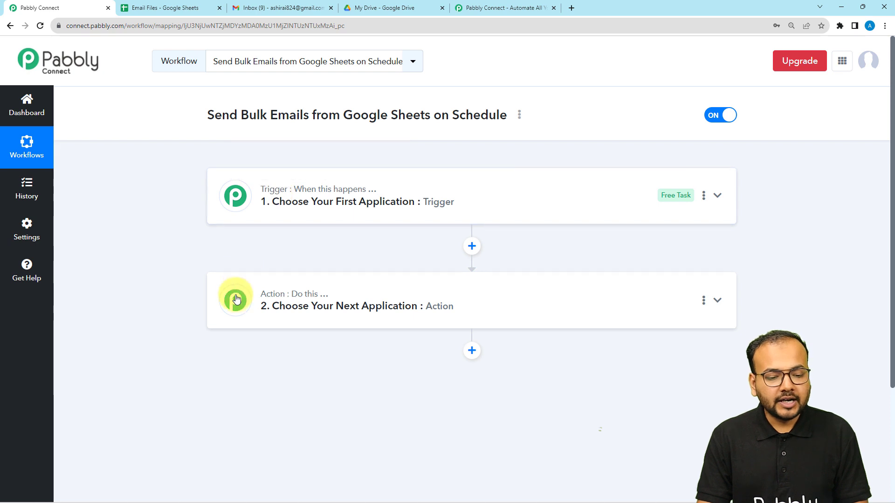
mouse_move(265, 302)
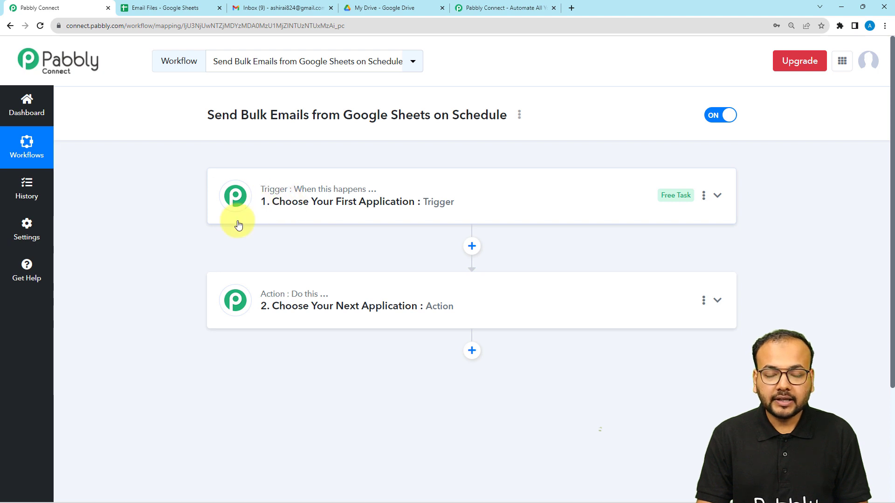
mouse_move(301, 295)
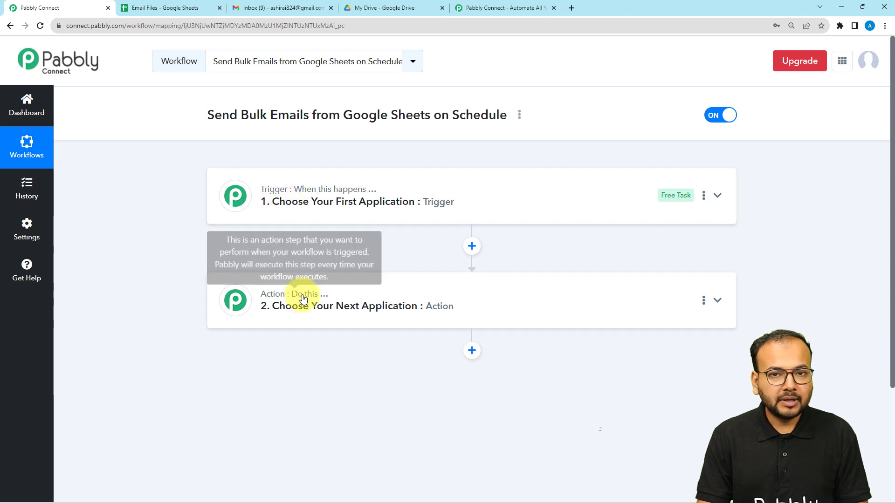
Expand the trigger step and choose Schedule by Pabbly as the trigger app
left_click(342, 204)
scroll(341, 205, "down", 1)
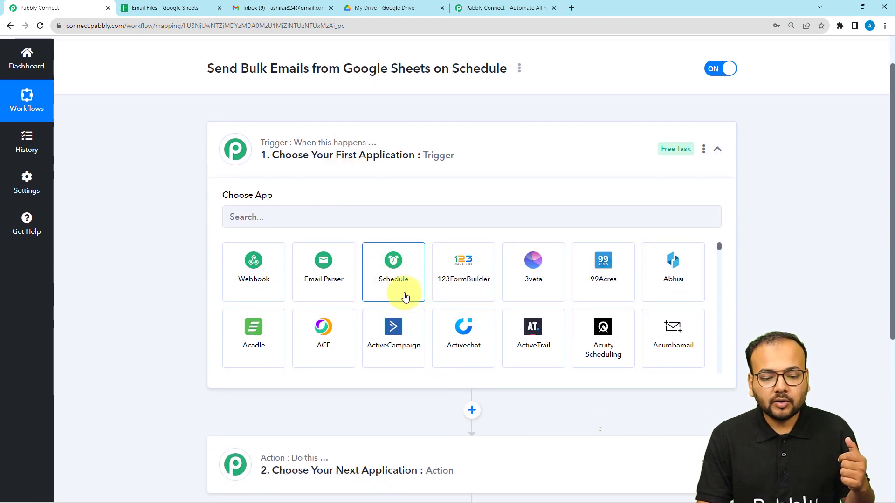
left_click(405, 297)
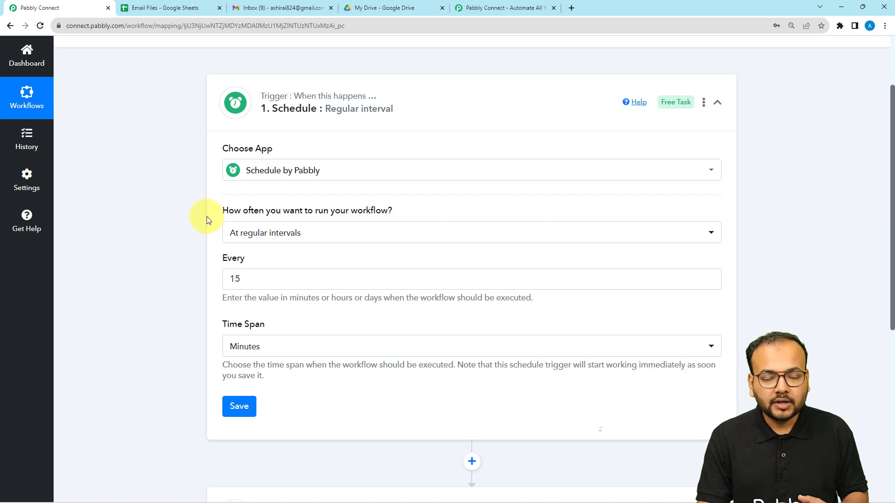
Set how often the workflow runs to Once
left_click(273, 241)
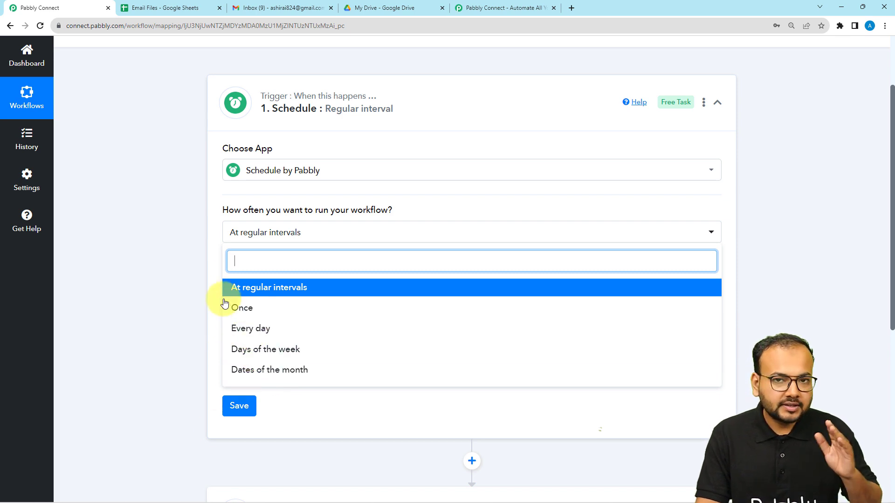
left_click(256, 311)
left_click(169, 301)
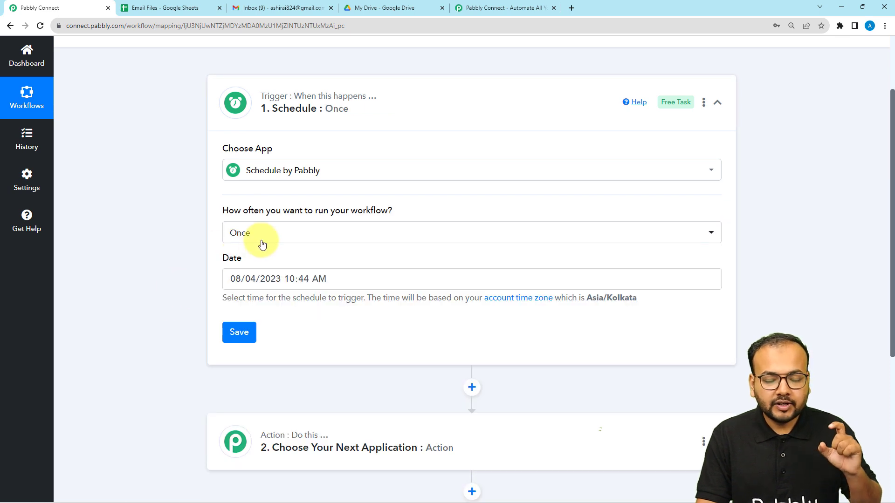
Set the schedule's date to 08/06/2023 12:44 AM and save the trigger
scroll(202, 252, "down", 1)
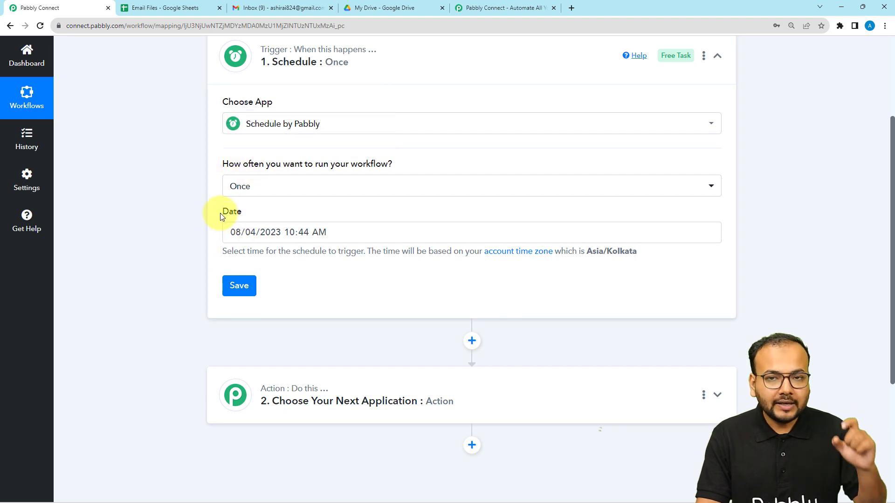
left_click(235, 235)
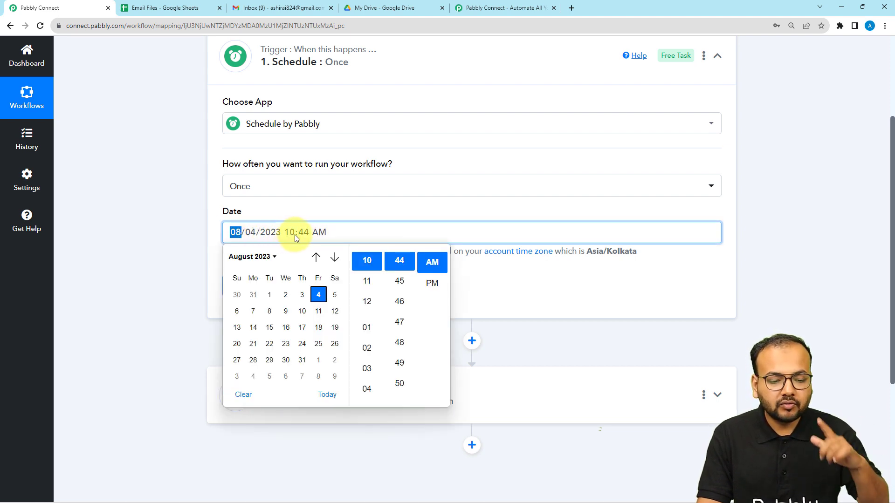
left_click(237, 311)
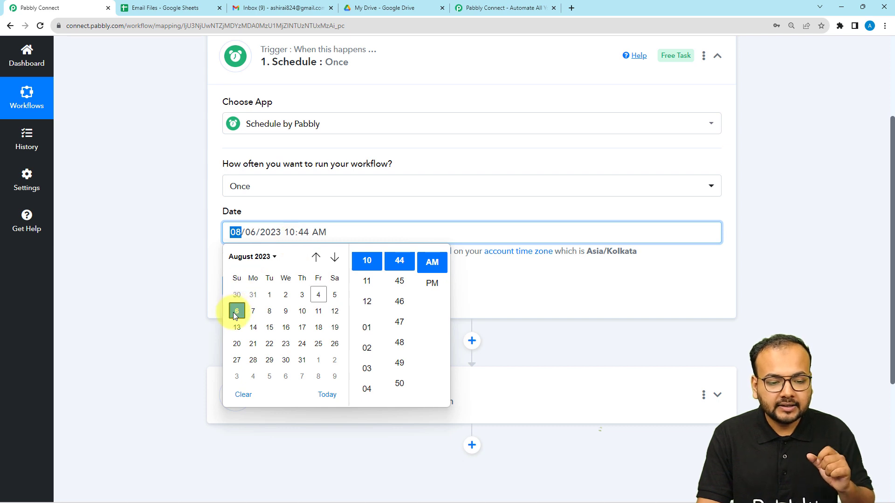
left_click(365, 303)
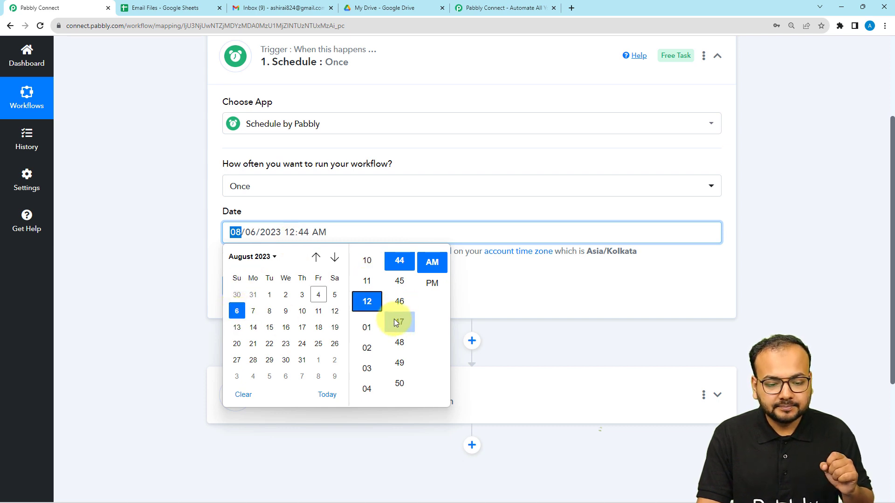
scroll(404, 303, "up", 4)
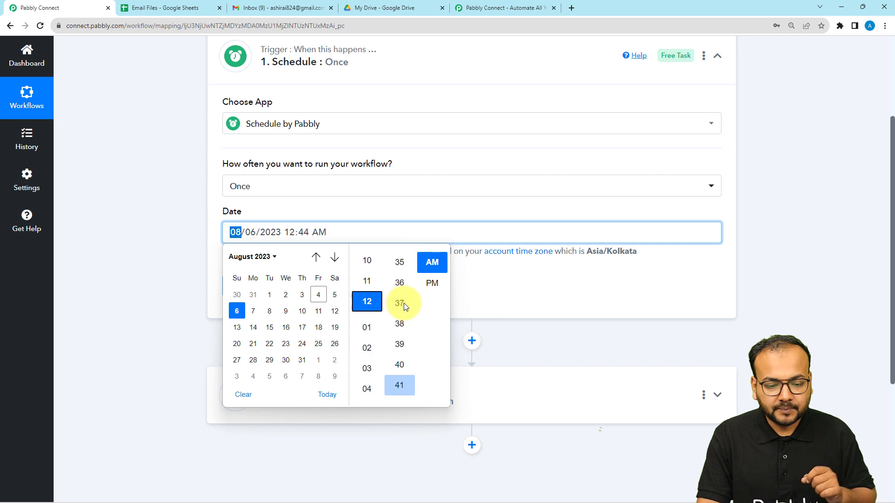
scroll(403, 305, "up", 3)
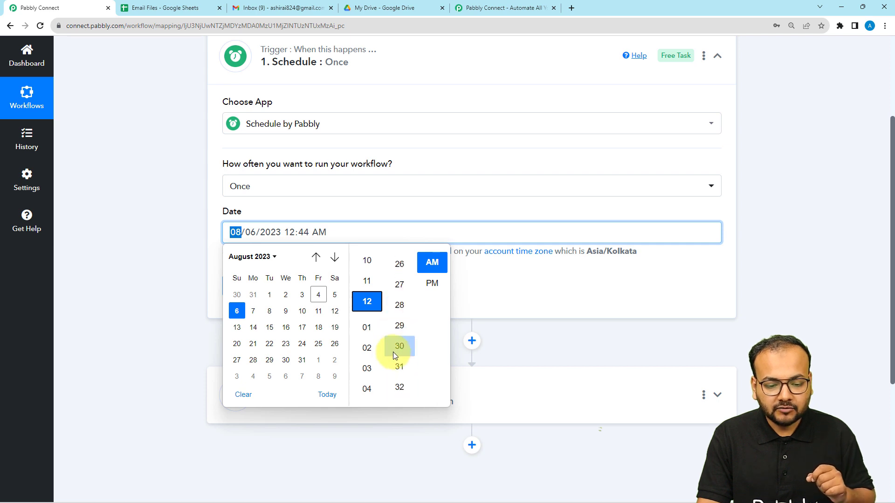
left_click(479, 279)
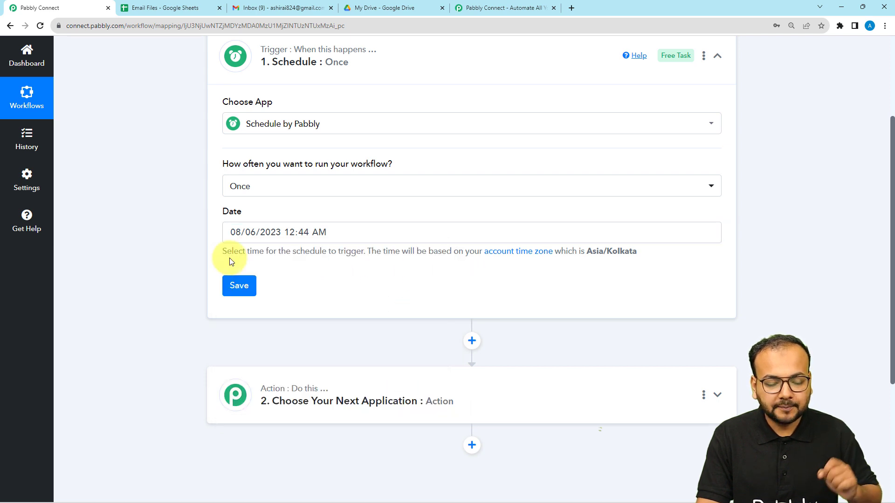
left_click(239, 285)
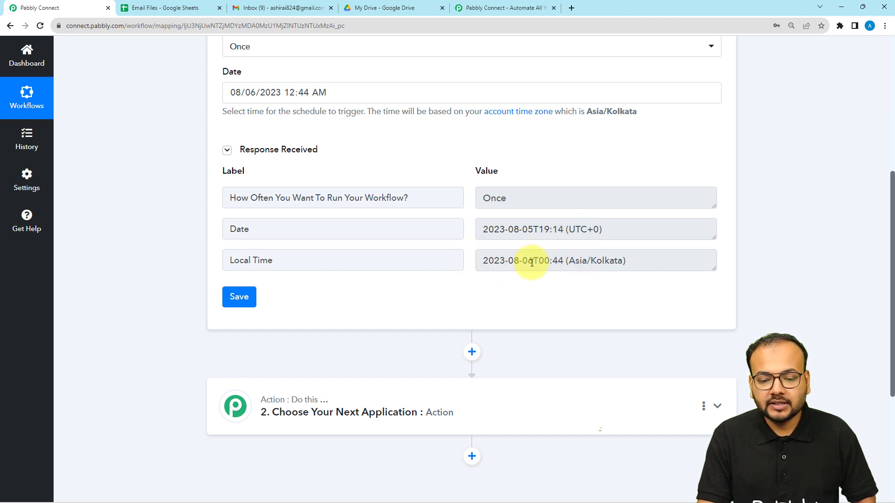
Review the schedule trigger's response and the recipient and sender columns of the Email Files spreadsheet in Google Sheets
scroll(123, 250, "down", 3)
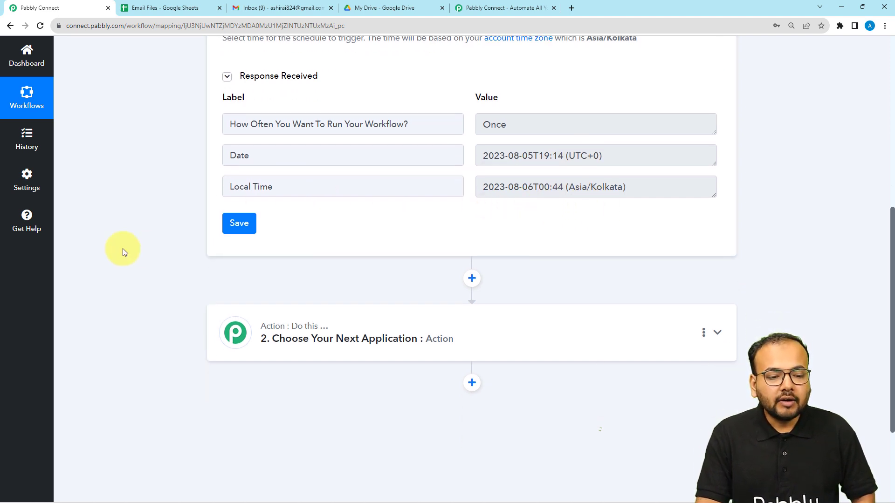
scroll(123, 249, "down", 1)
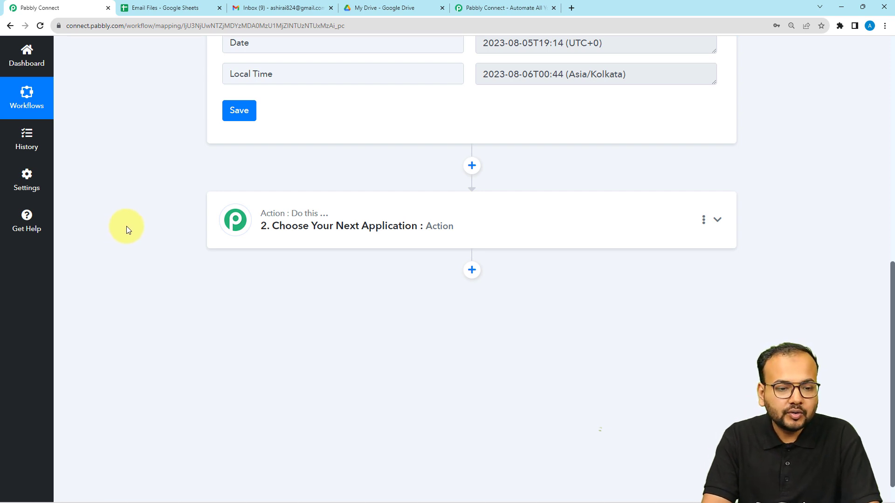
scroll(139, 221, "up", 2)
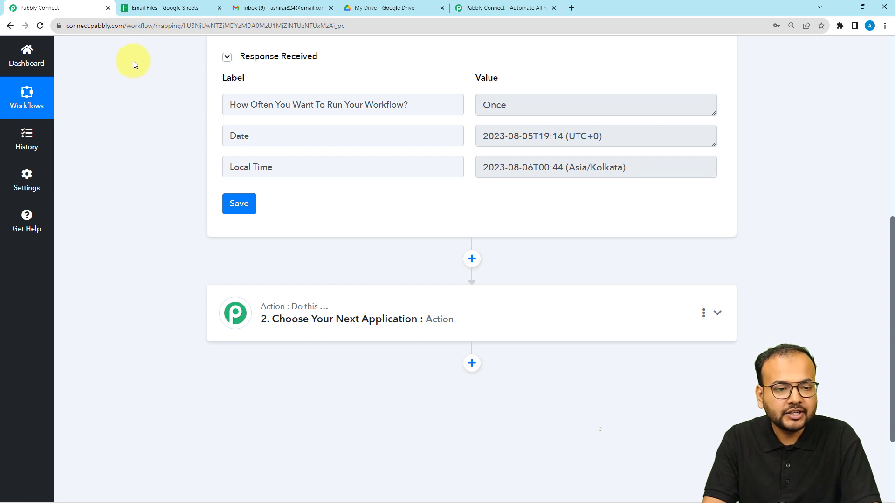
left_click(151, 7)
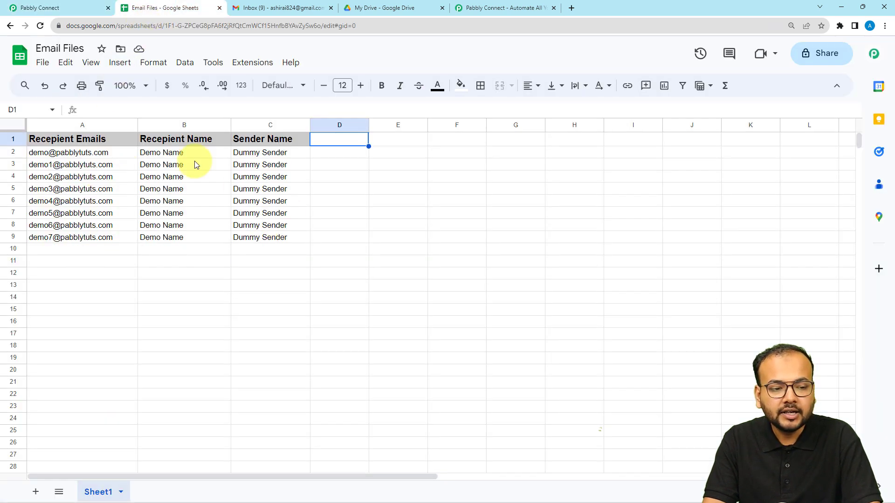
left_click(243, 286)
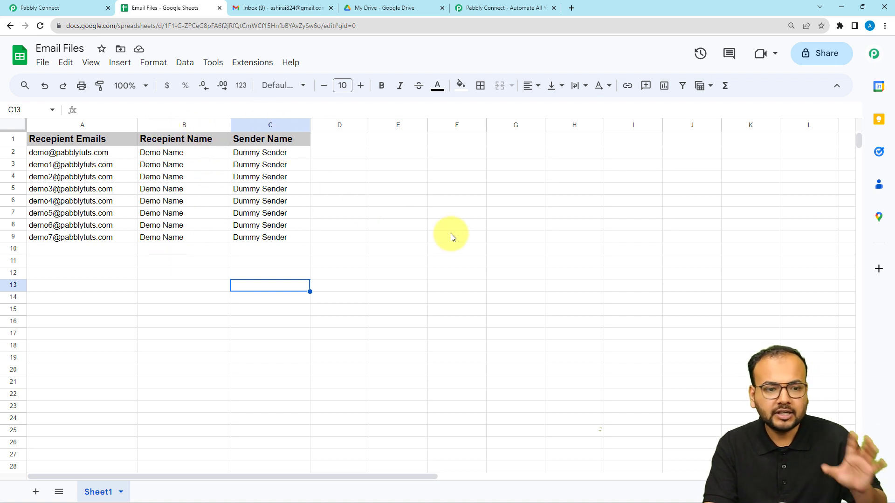
Return to Pabbly Connect and set the action step to Google Sheets, found by searching "shee", with the Get Row(s) event
left_click(78, 8)
left_click(330, 328)
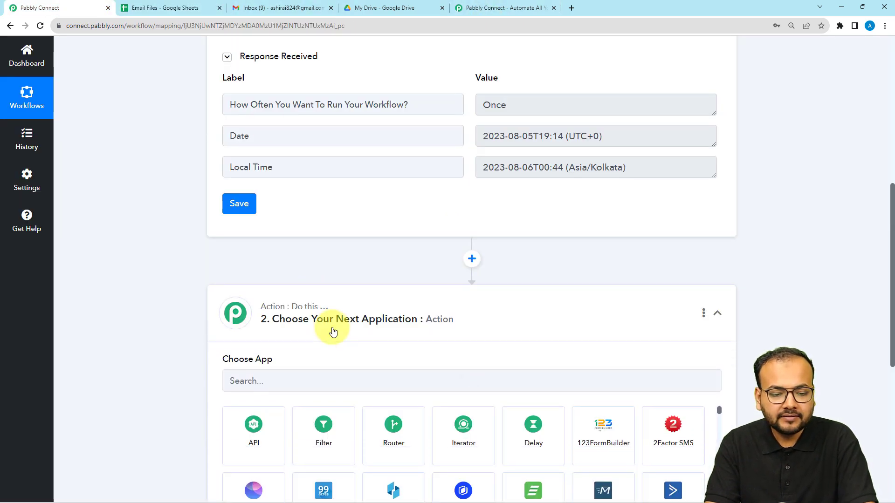
left_click(320, 283)
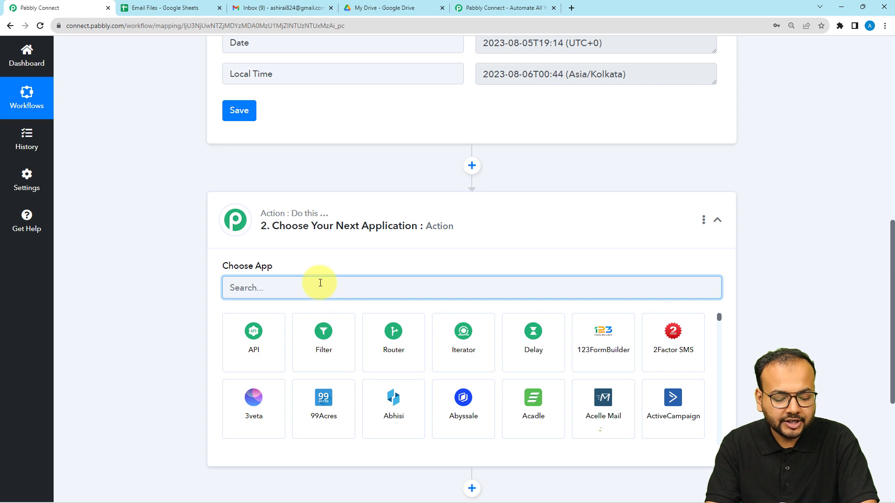
type("shee")
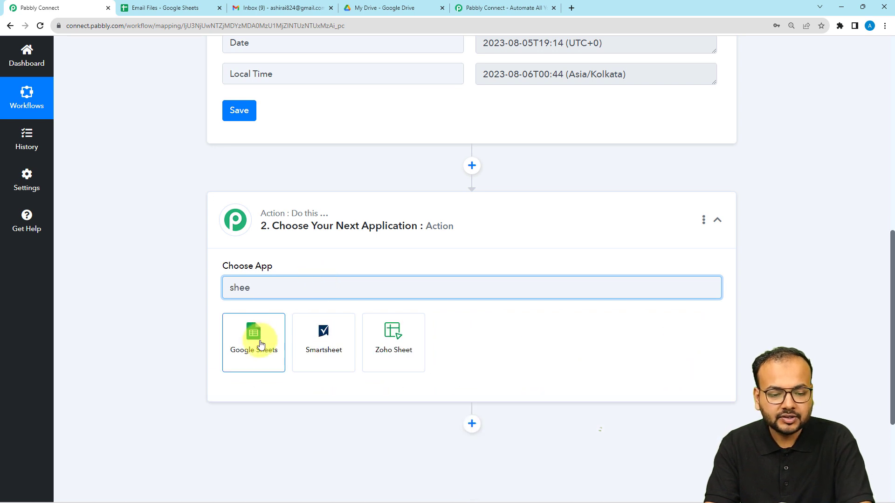
left_click(261, 345)
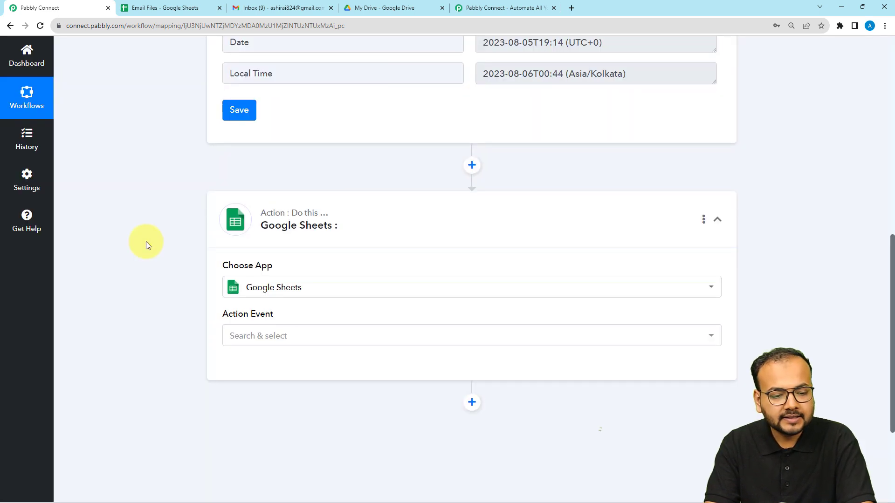
scroll(219, 208, "down", 3)
left_click(255, 198)
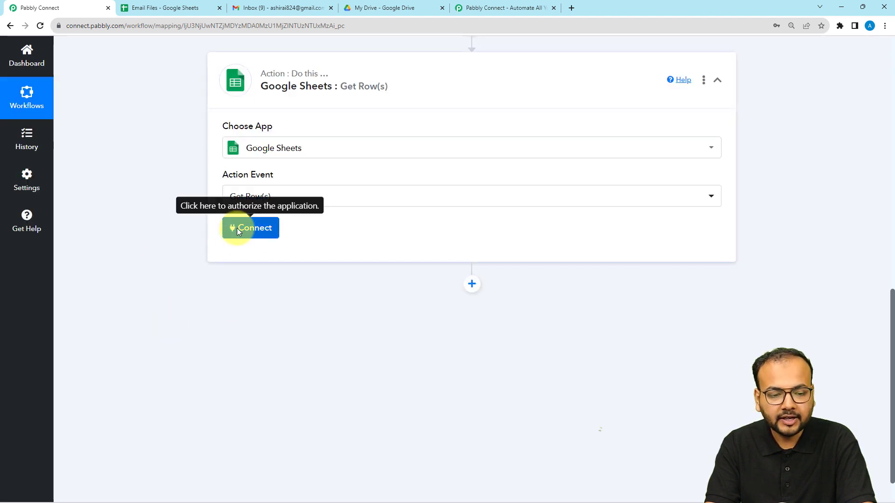
Add a new Google Sheets connection to the action and authorize it by signing in with the Pabbly Google account
left_click(238, 229)
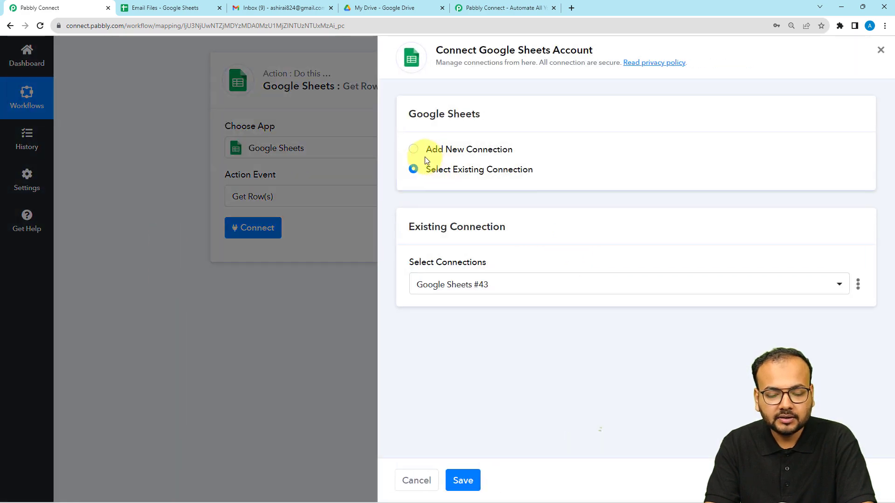
left_click(414, 150)
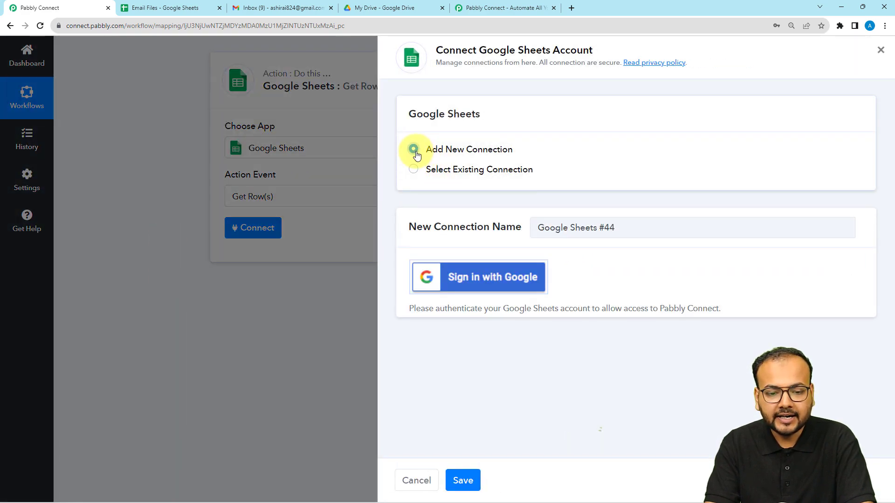
left_click(450, 288)
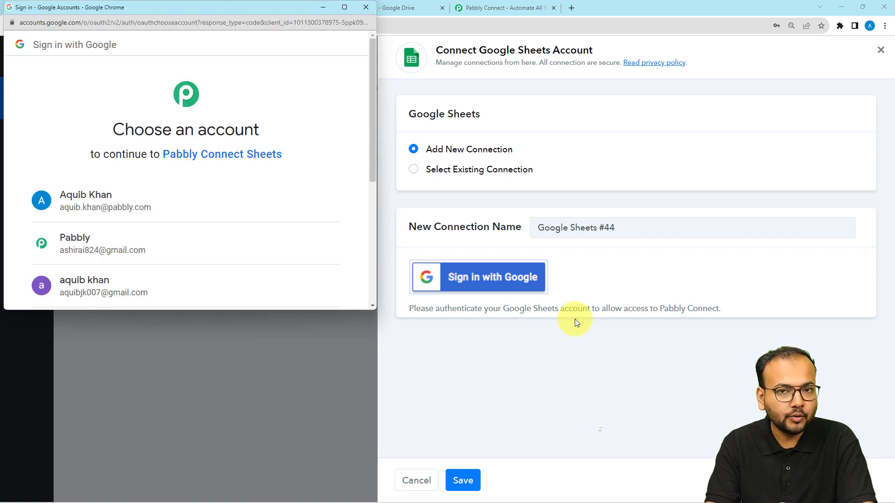
left_click(203, 242)
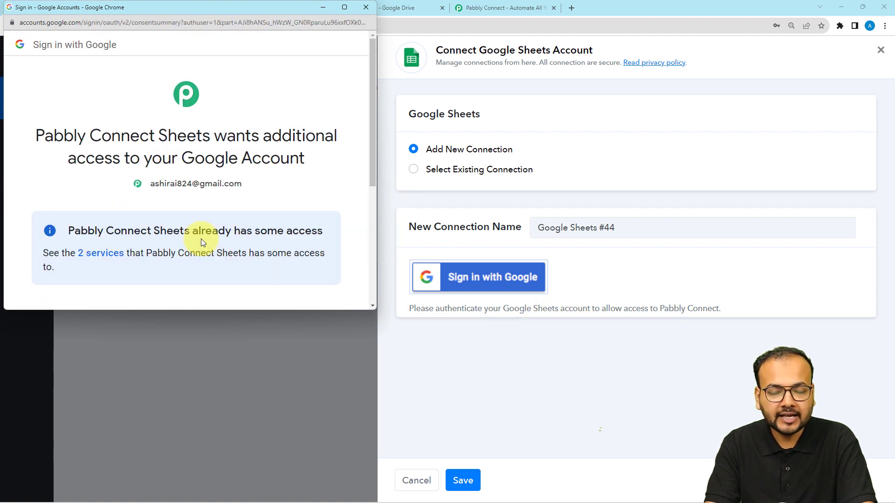
scroll(201, 239, "down", 5)
left_click(214, 230)
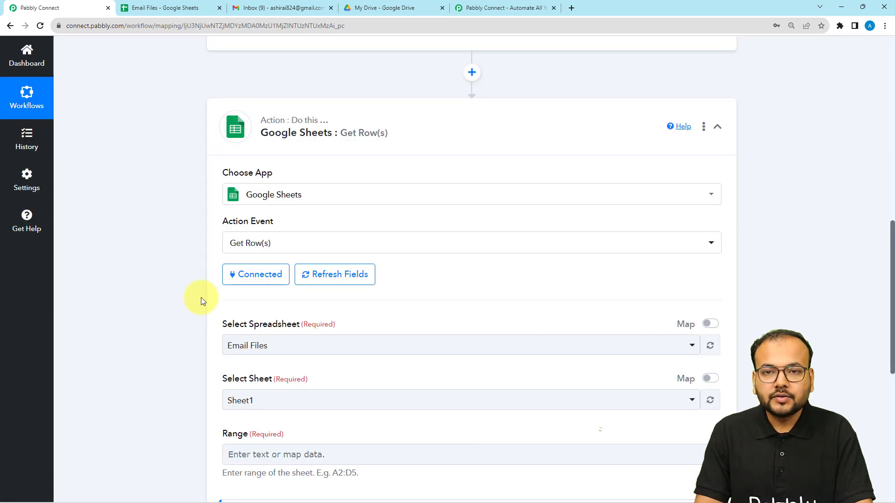
Choose the Email Files spreadsheet and its Sheet1 as the source for the Get Row(s) action, checking the sheet name in Google Sheets
scroll(200, 297, "down", 1)
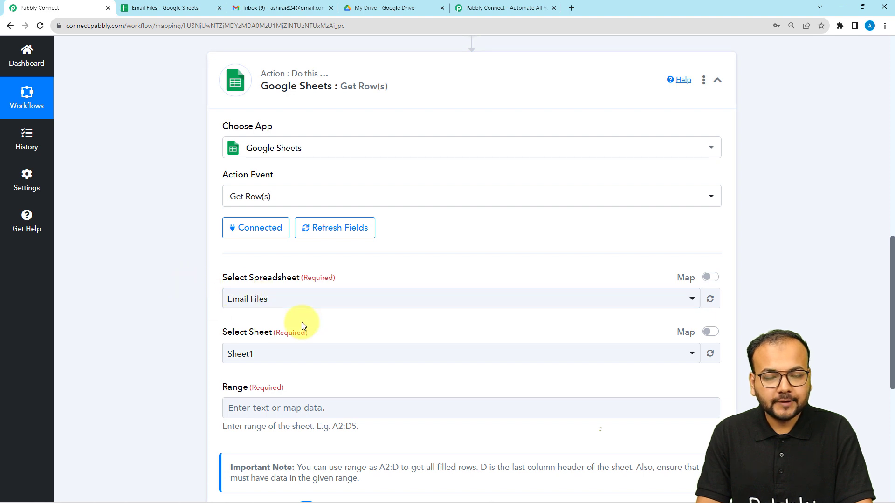
left_click(153, 8)
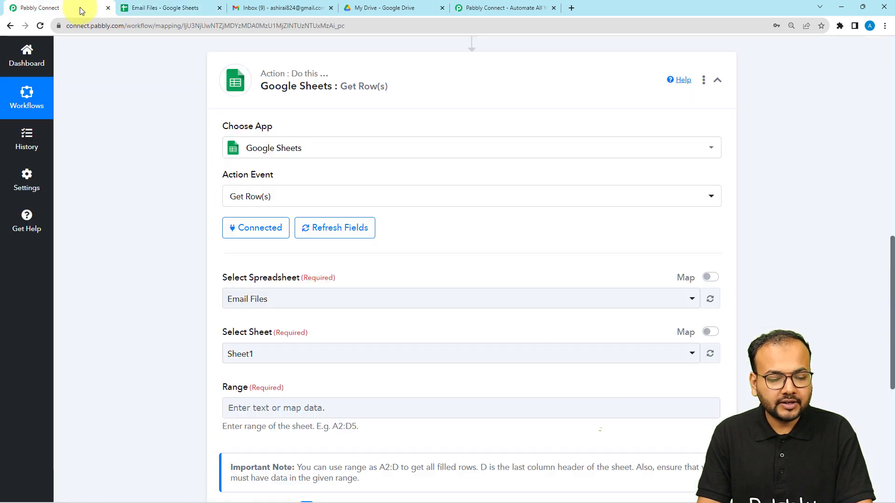
left_click(77, 9)
left_click(249, 311)
scroll(247, 303, "down", 1)
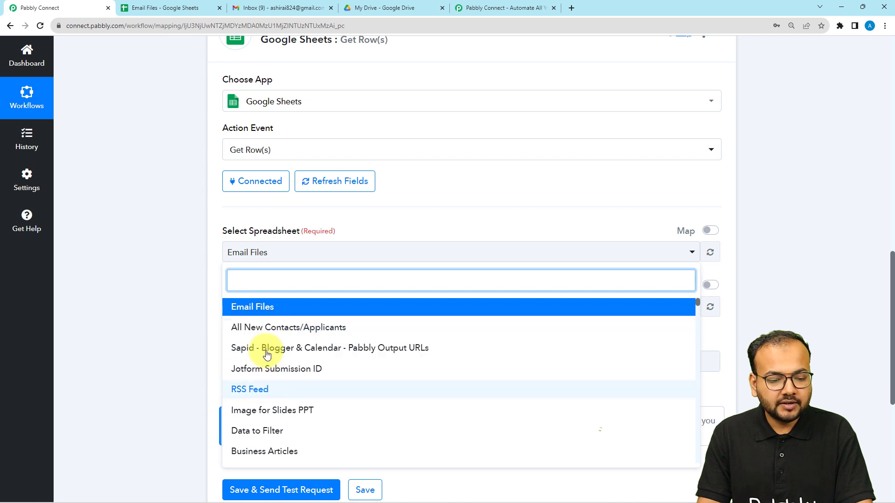
left_click(235, 309)
scroll(175, 278, "down", 2)
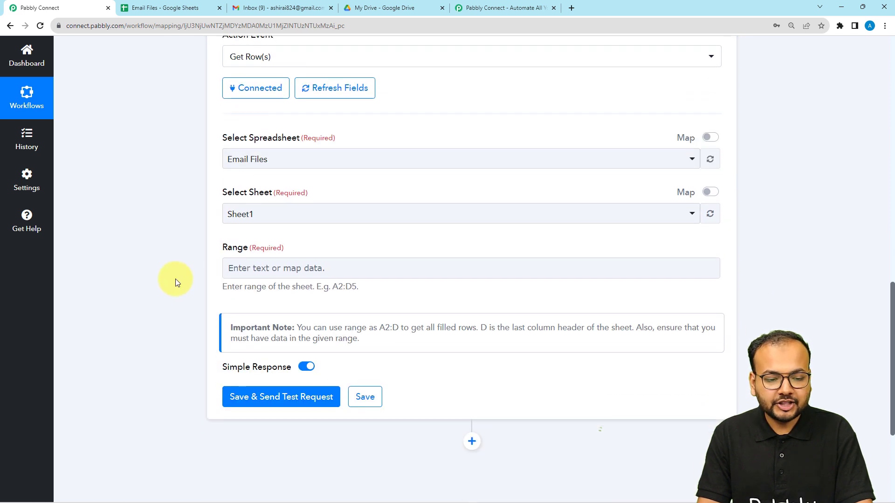
left_click(264, 214)
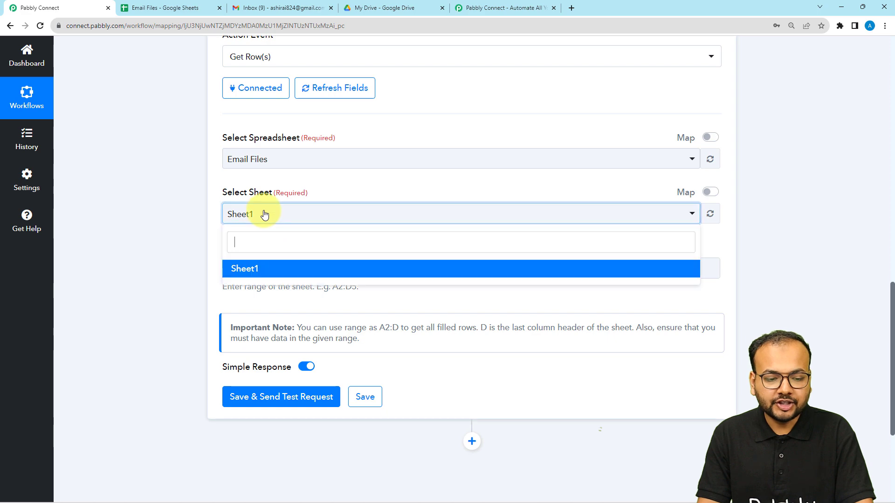
left_click(205, 215)
left_click(172, 14)
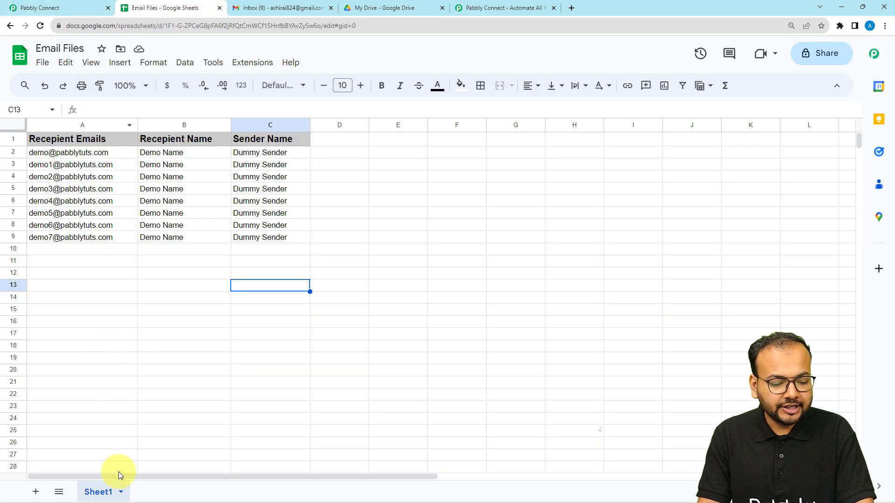
left_click(69, 8)
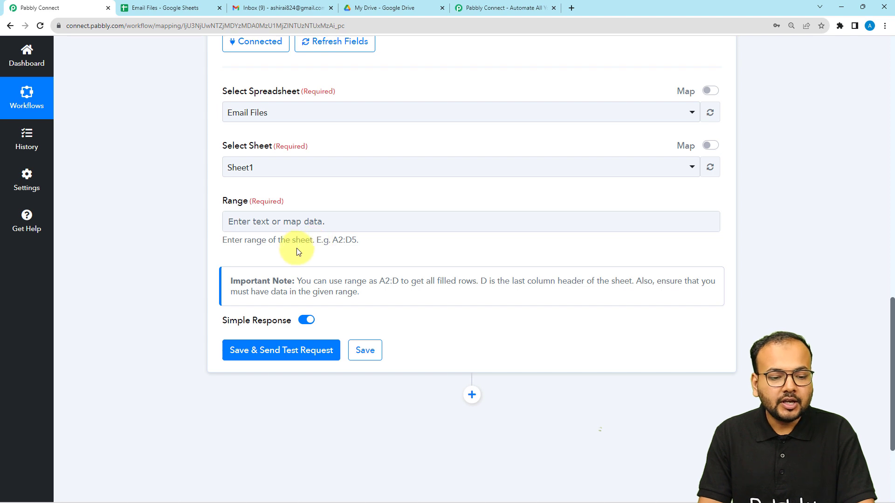
Switch to the Email Files spreadsheet in Google Sheets and select all recipient and sender data below the headers, A2:C9
left_click(151, 9)
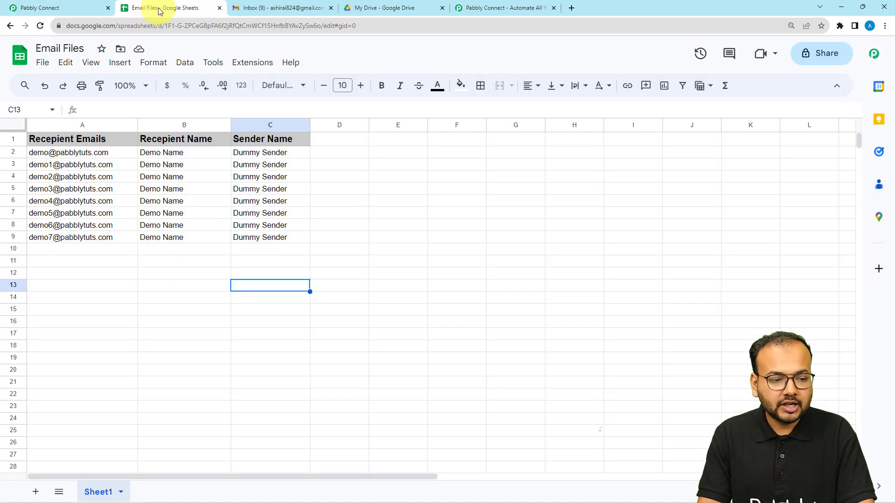
left_click(34, 158)
key("shift+Right")
key("shift+Right")
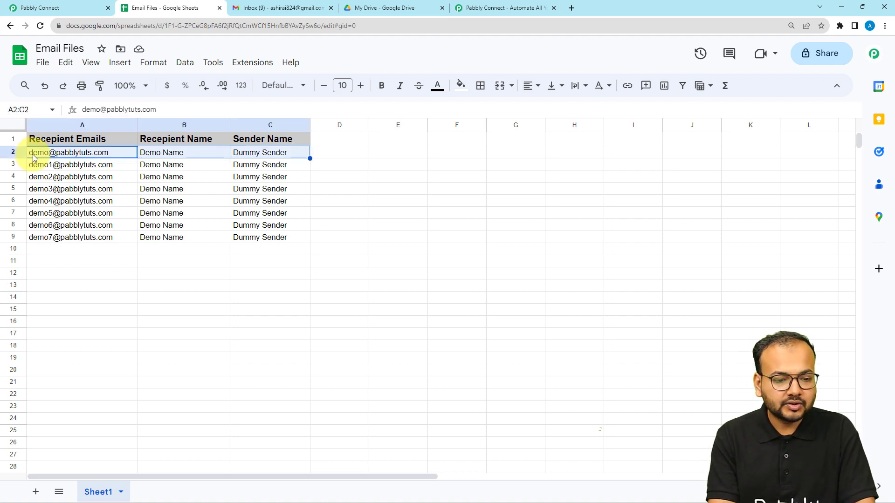
key("shift+Down")
key("shift+Down")
key("shift+Down")
key("shift+Down")
key("shift+Down")
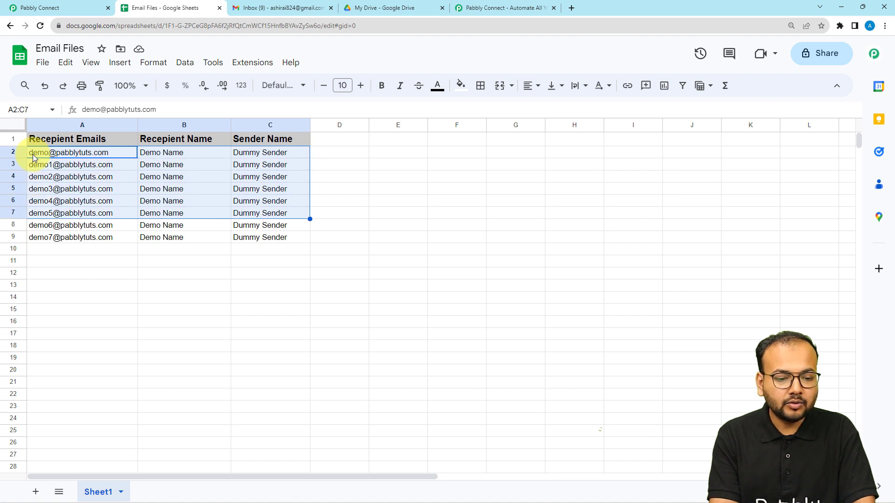
key("shift+Down")
key("shift+Down")
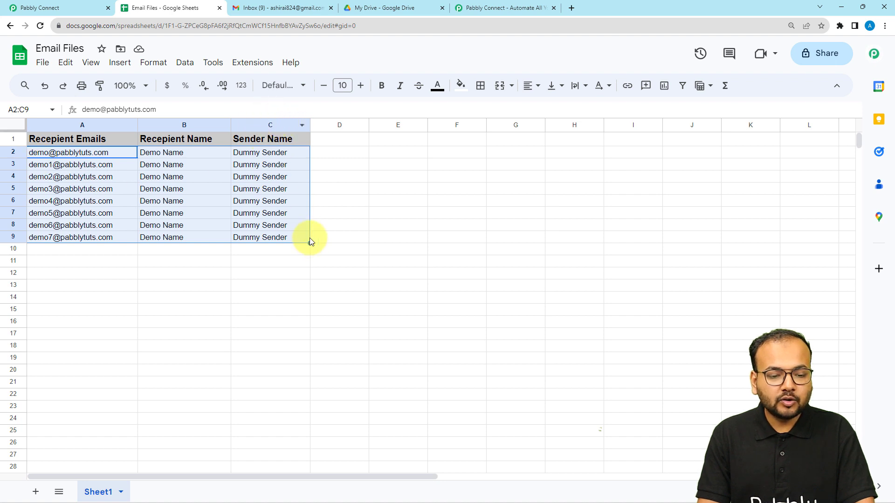
Copy the selected cells' range reference and enter A2:C9 as the range of the Get Row(s) action in Pabbly Connect
left_click(32, 110)
key("ctrl+c")
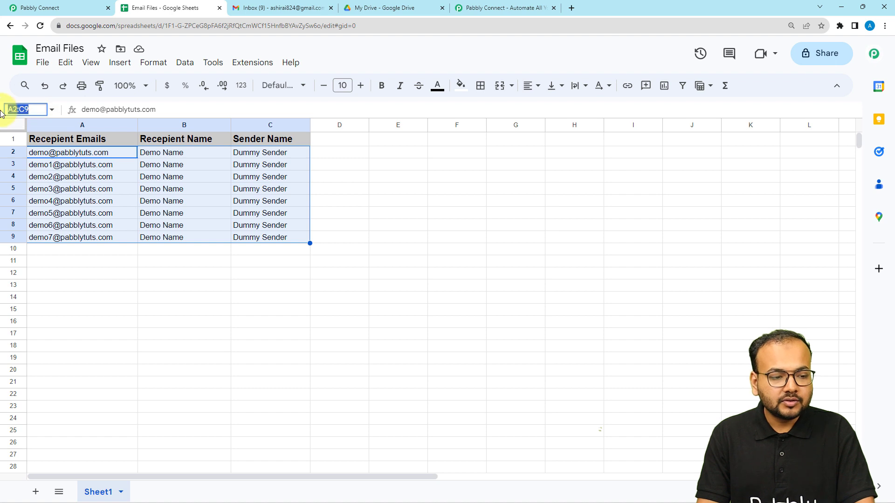
left_click(58, 8)
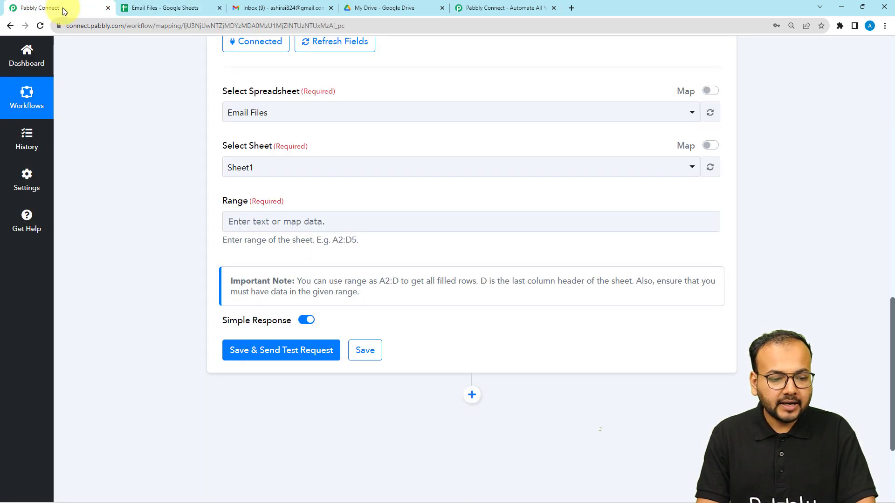
left_click(259, 223)
key("ctrl+v")
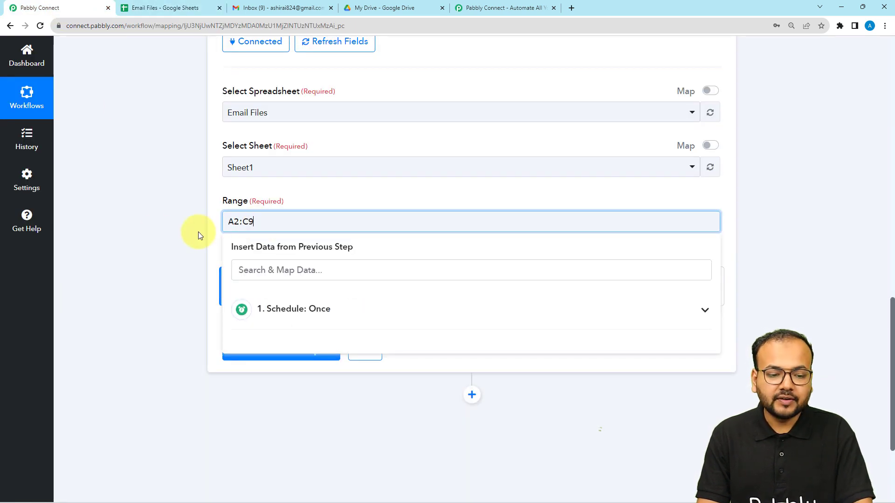
left_click(146, 227)
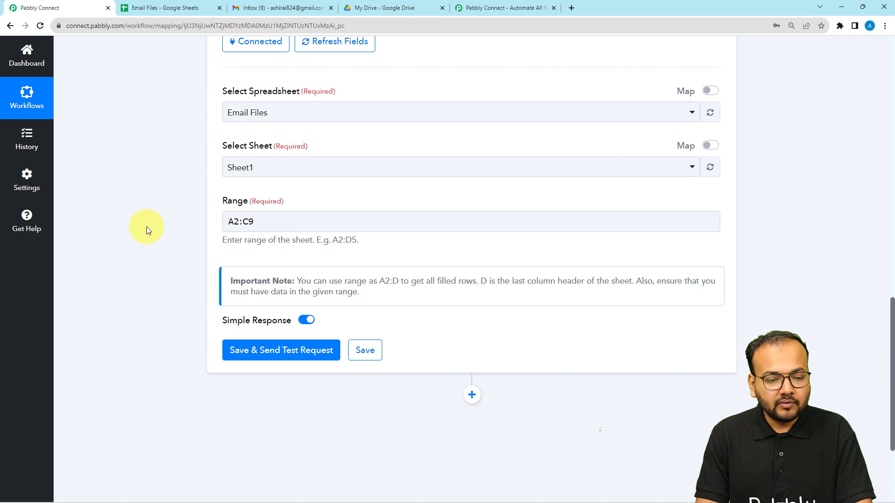
Change the Get Row(s) range to A2:C to cover all filled rows, comparing it with the data in the spreadsheet
scroll(146, 226, "down", 1)
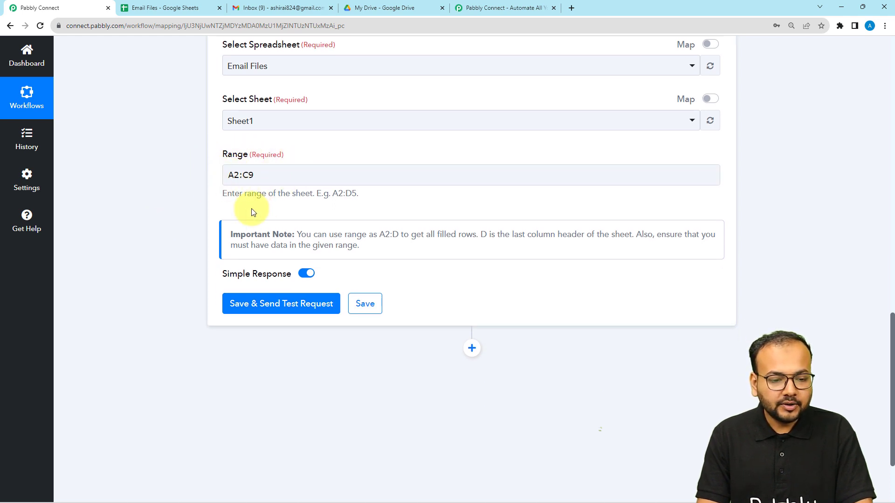
left_click(268, 180)
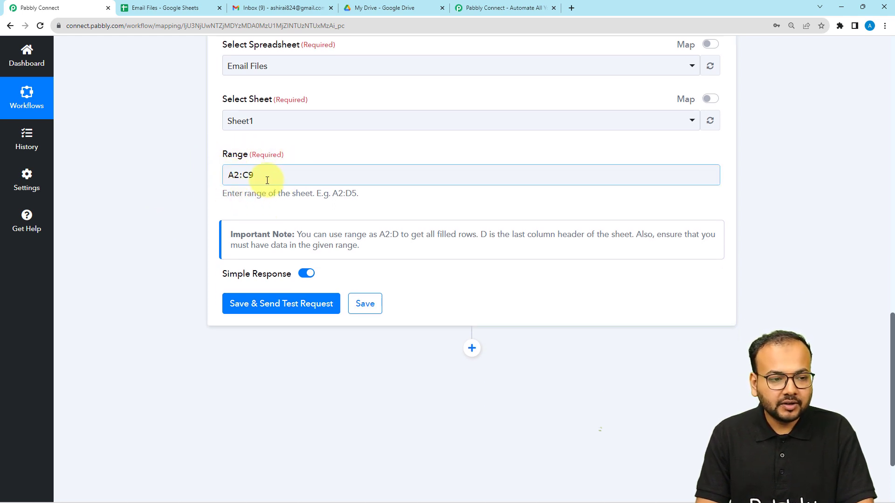
left_click(189, 195)
left_click(170, 8)
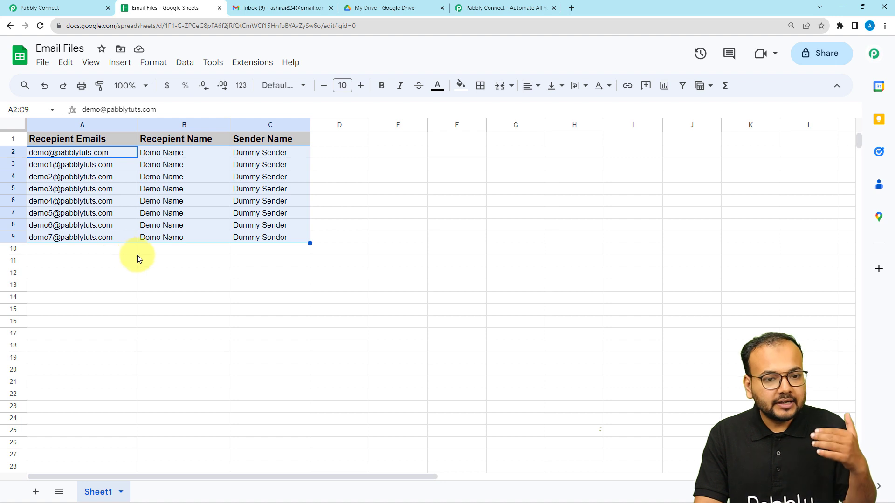
left_click(66, 9)
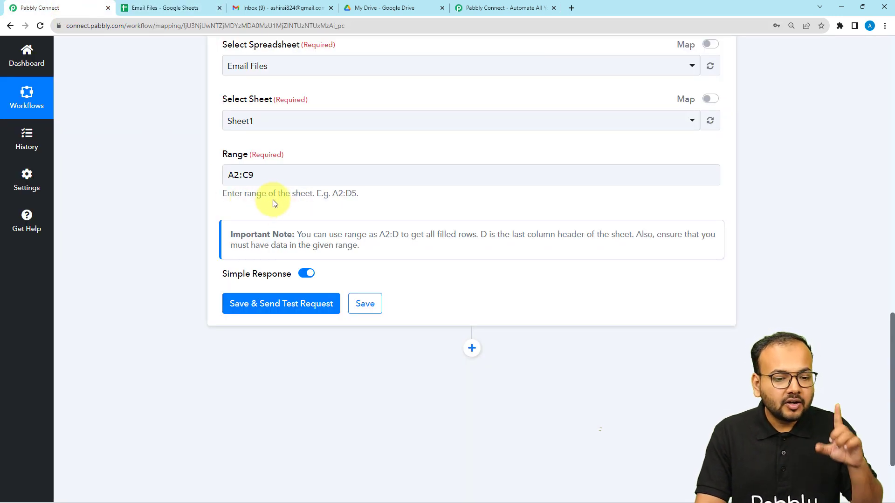
left_click(247, 184)
left_click(253, 177)
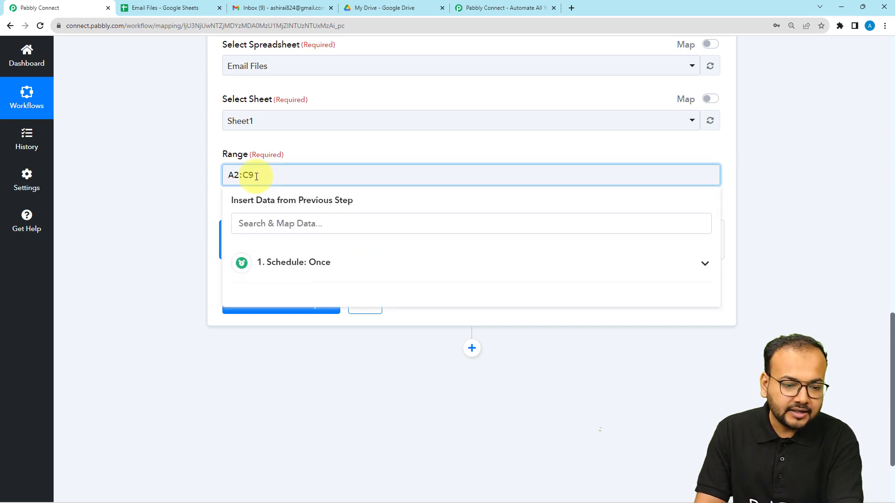
left_click(189, 172)
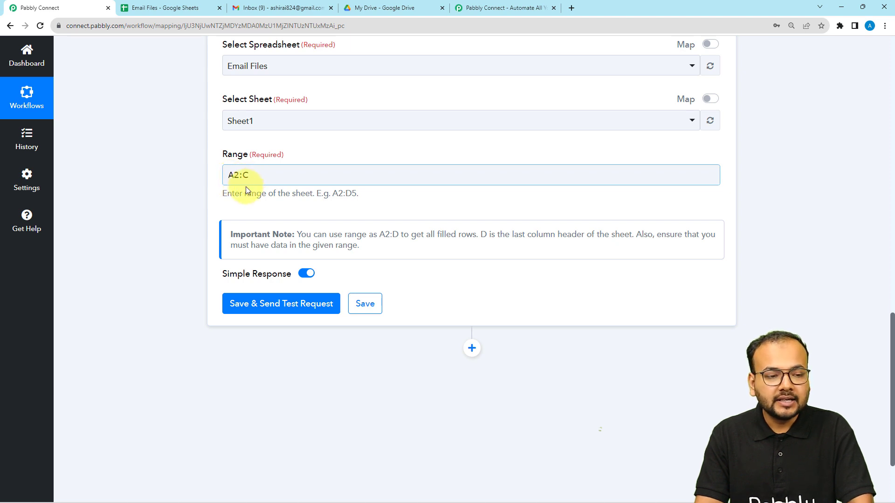
left_click(168, 9)
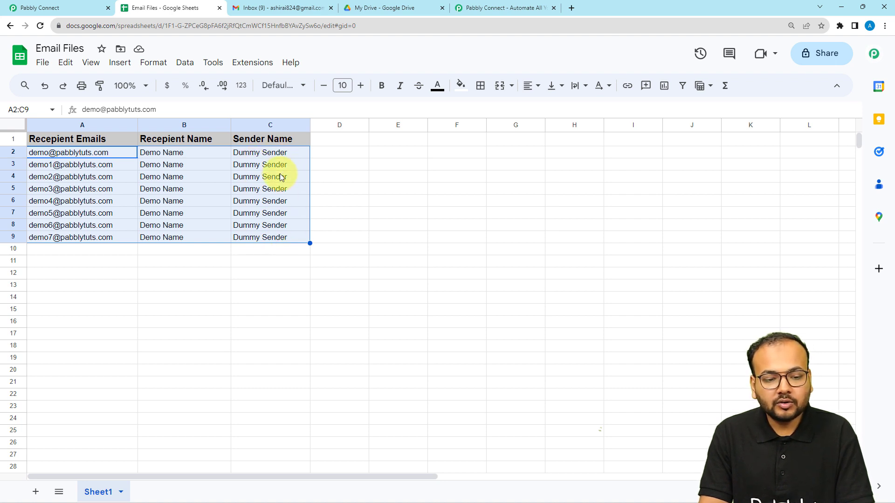
left_click(89, 8)
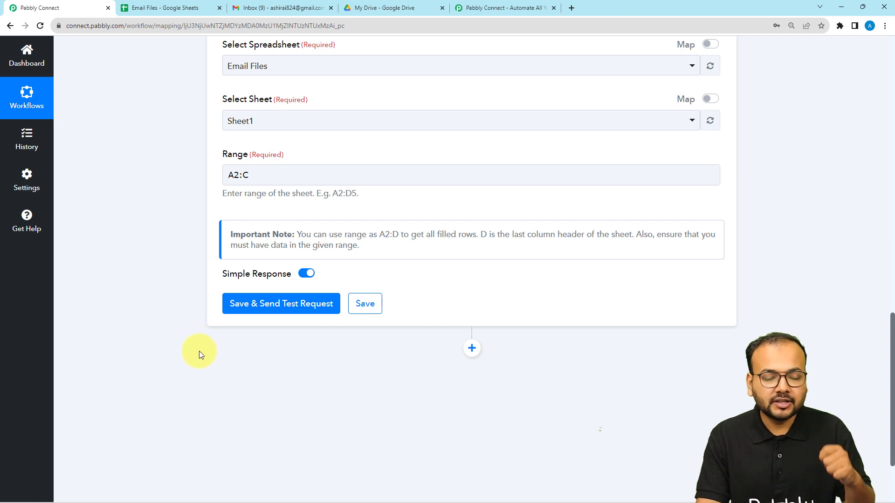
Save and test the Get Row(s) action with Simple Response turned off, and examine the rows returned in Response Result
left_click(306, 275)
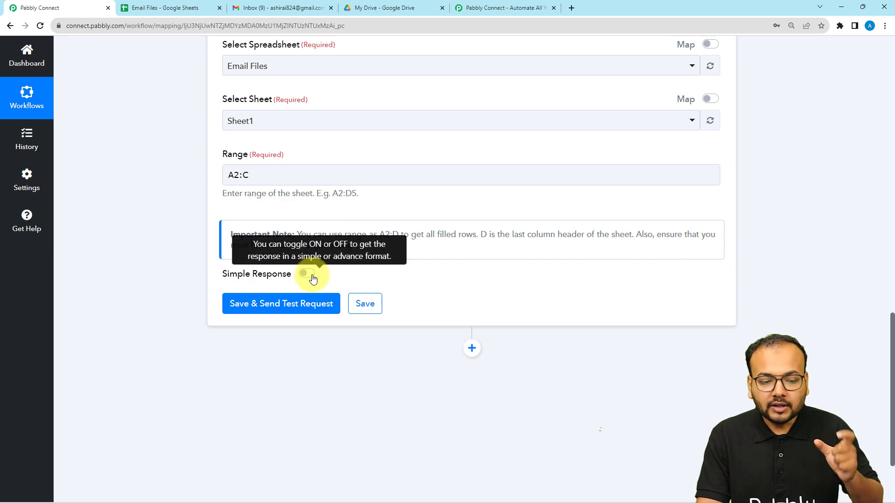
left_click(233, 304)
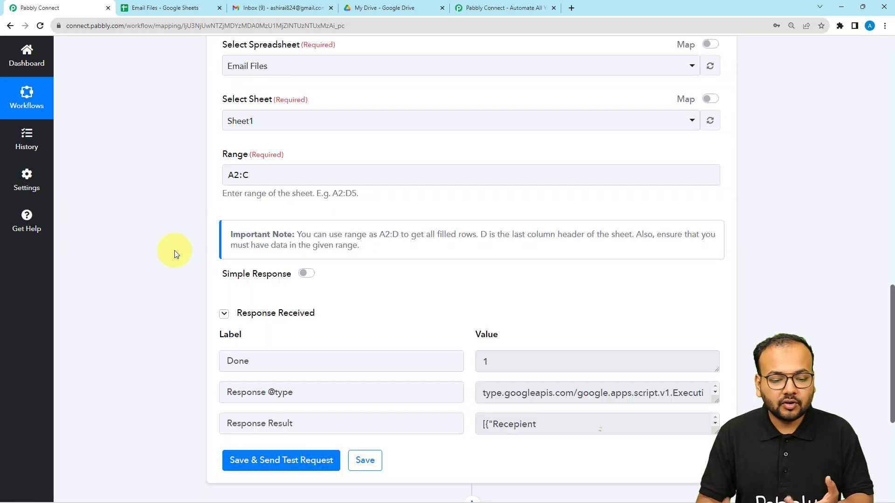
scroll(174, 250, "down", 5)
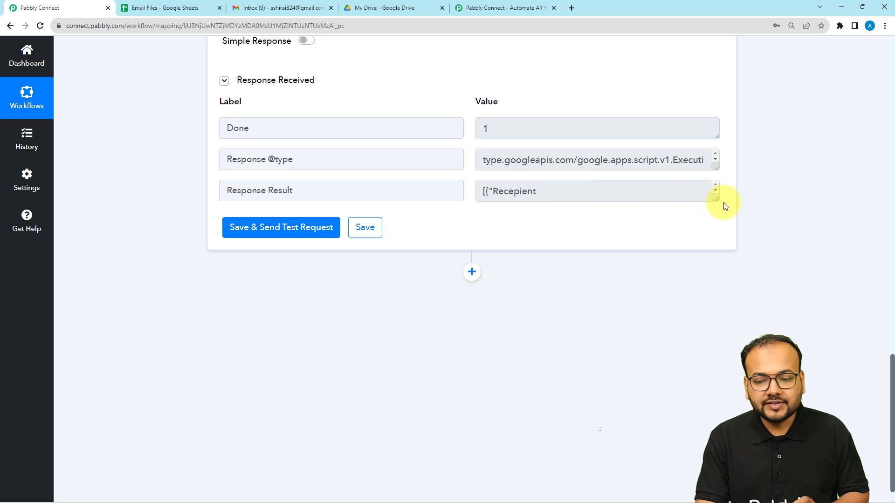
left_click_drag(712, 198, 712, 365)
scroll(599, 257, "down", 2)
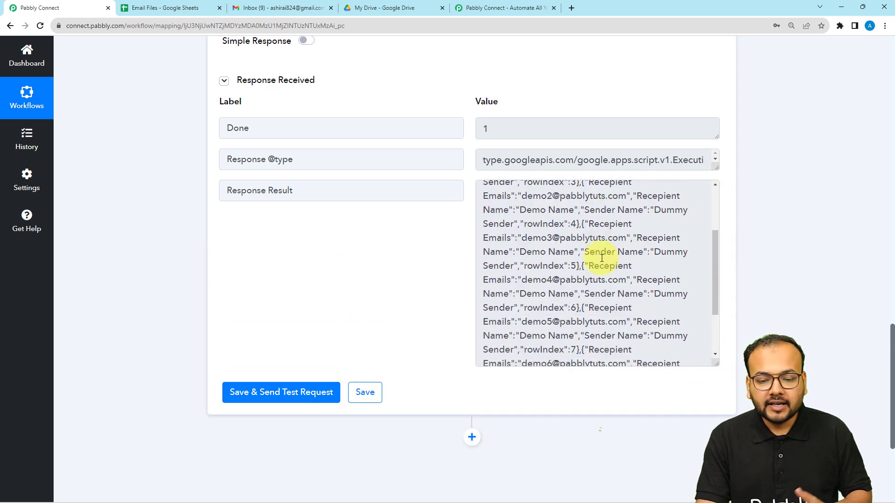
scroll(566, 272, "down", 2)
scroll(575, 296, "down", 2)
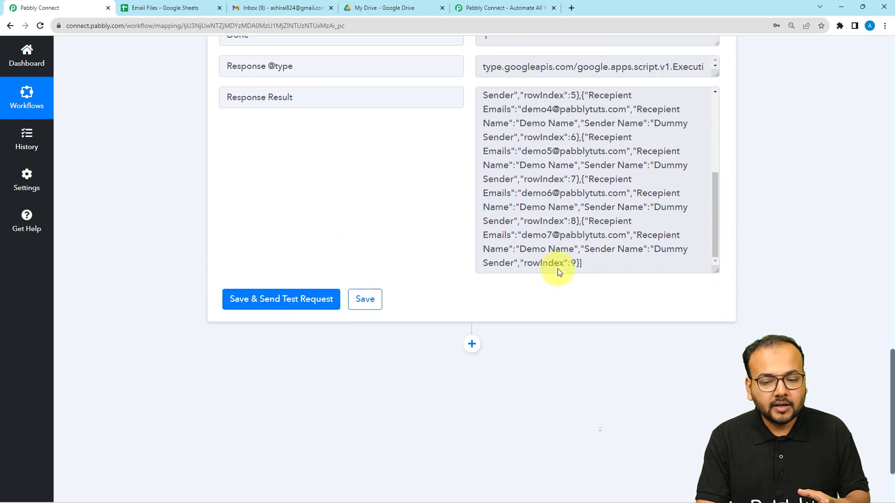
Add a new action step after the Google Sheets action and set its app to Iterator by Pabbly
left_click(472, 344)
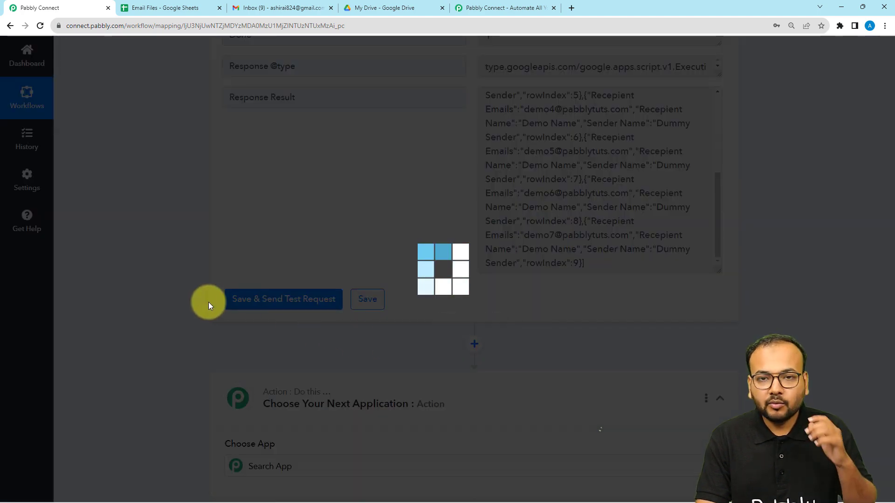
scroll(208, 304, "down", 4)
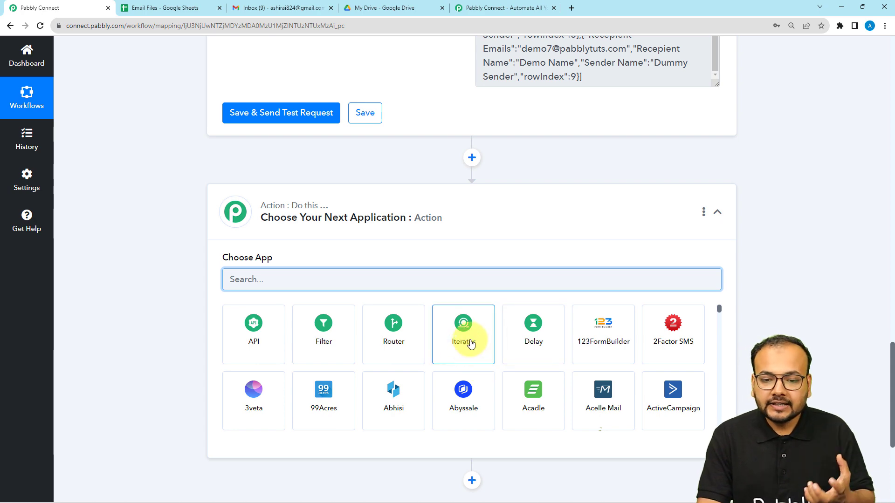
scroll(472, 344, "up", 3)
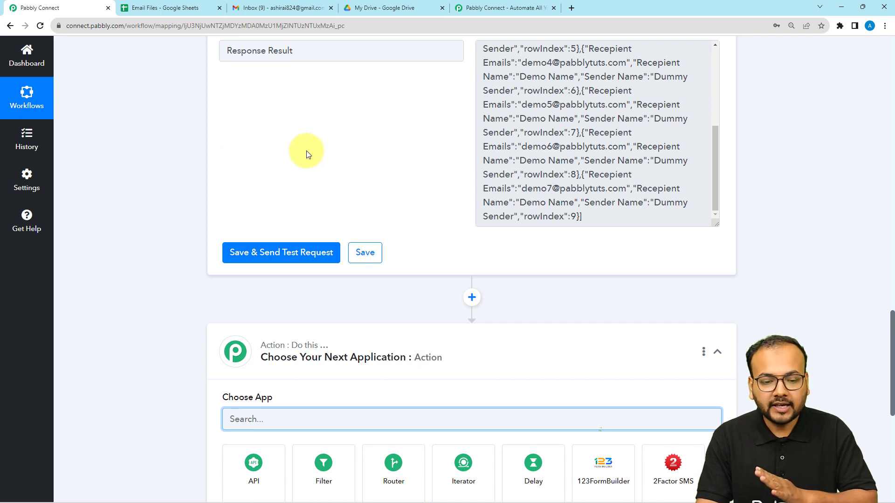
scroll(176, 134, "down", 2)
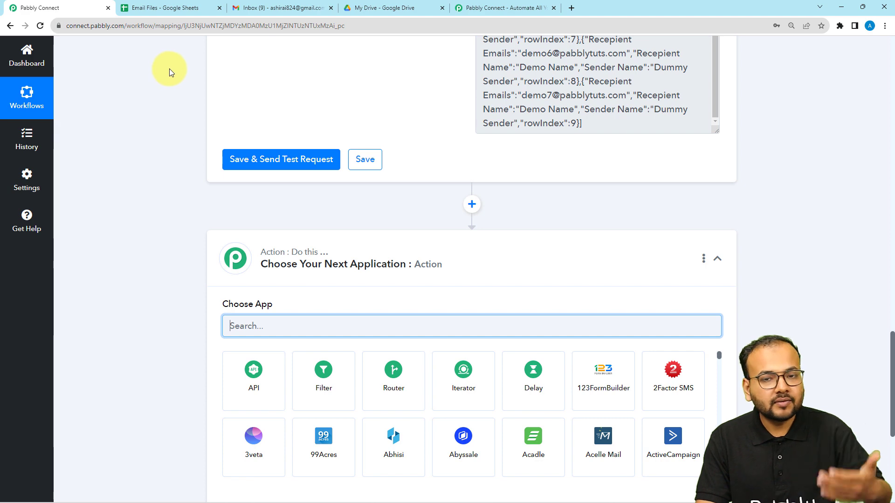
scroll(433, 321, "down", 1)
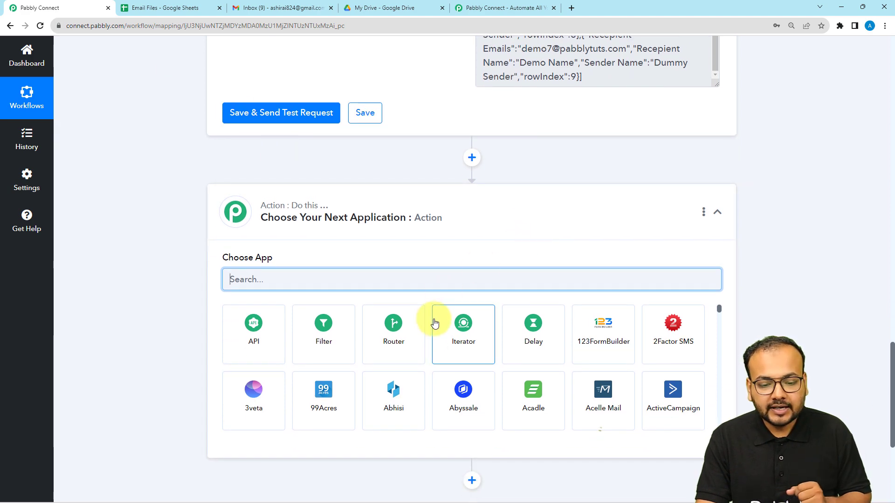
left_click(445, 334)
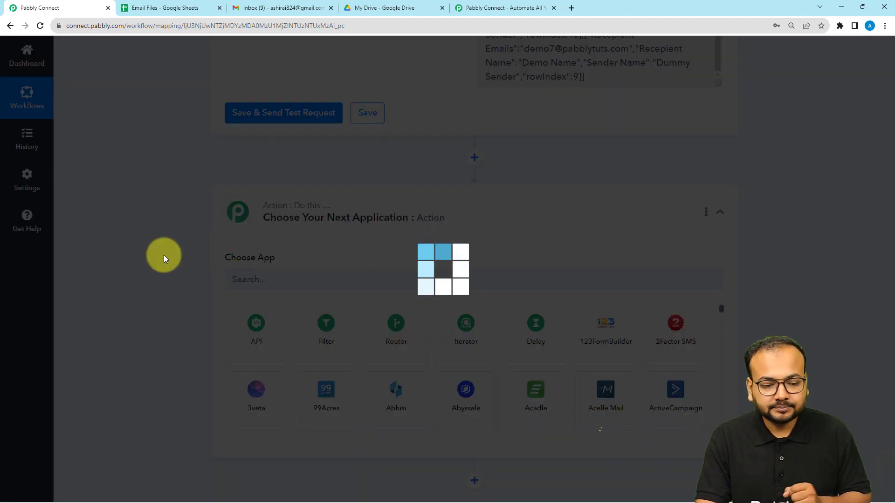
scroll(164, 255, "down", 2)
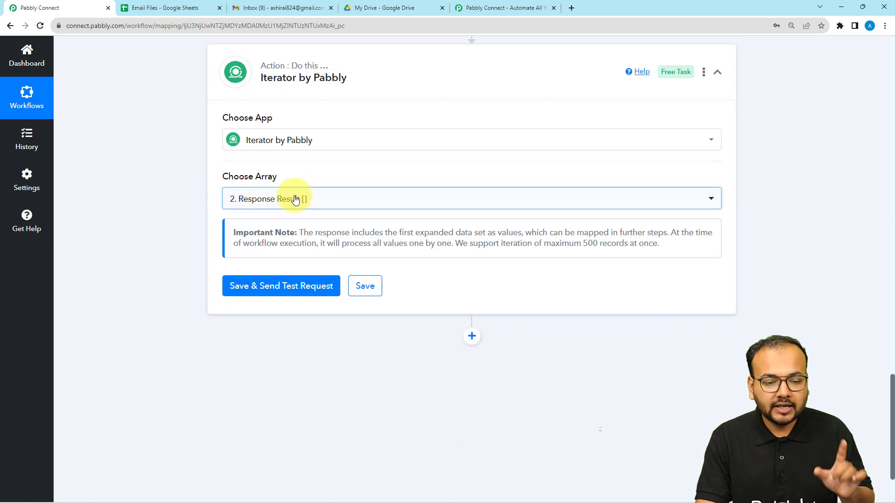
Set the Iterator's array to 2. Response Result [], save and test it, and compare the returned fields with the spreadsheet's first data row
left_click(296, 199)
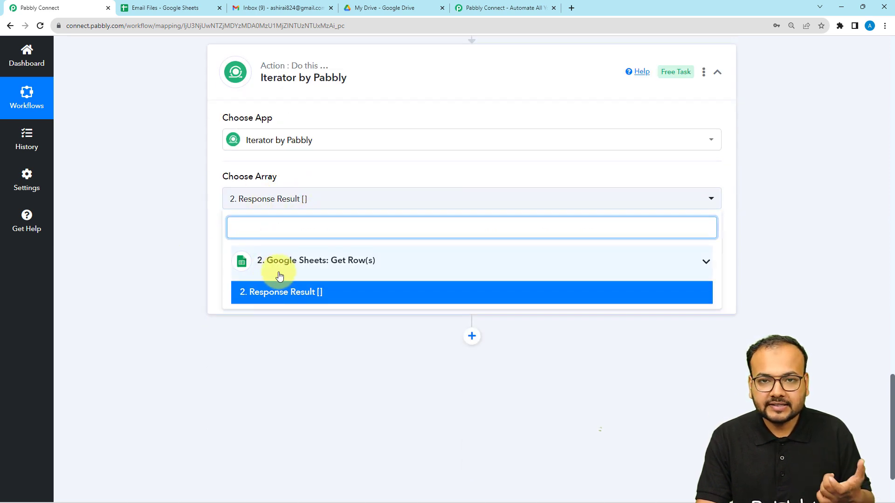
left_click(281, 298)
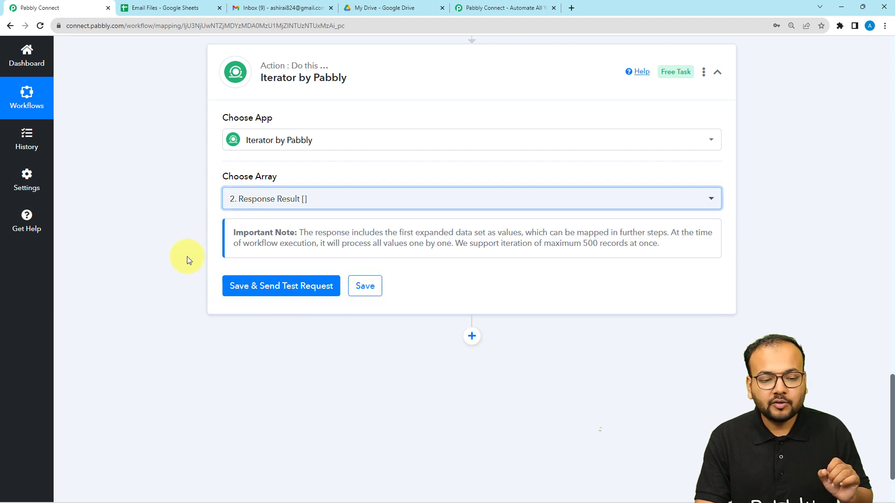
left_click(238, 285)
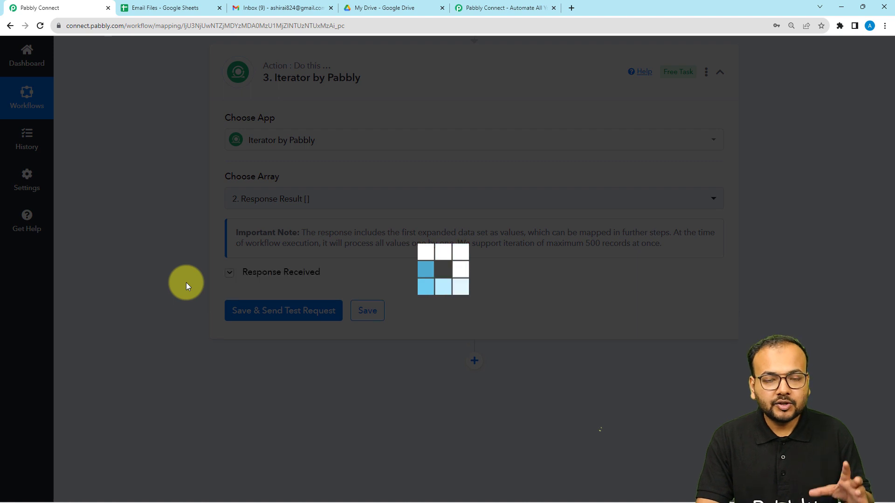
scroll(186, 282, "down", 2)
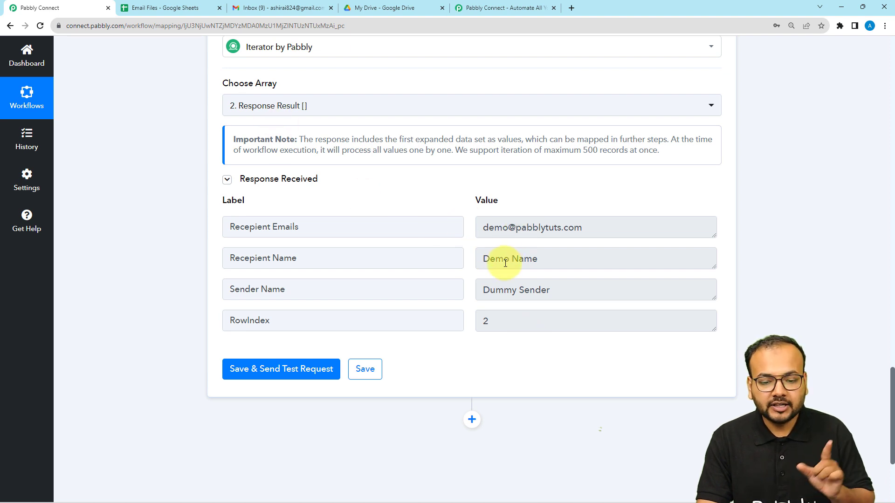
left_click_drag(482, 262, 544, 260)
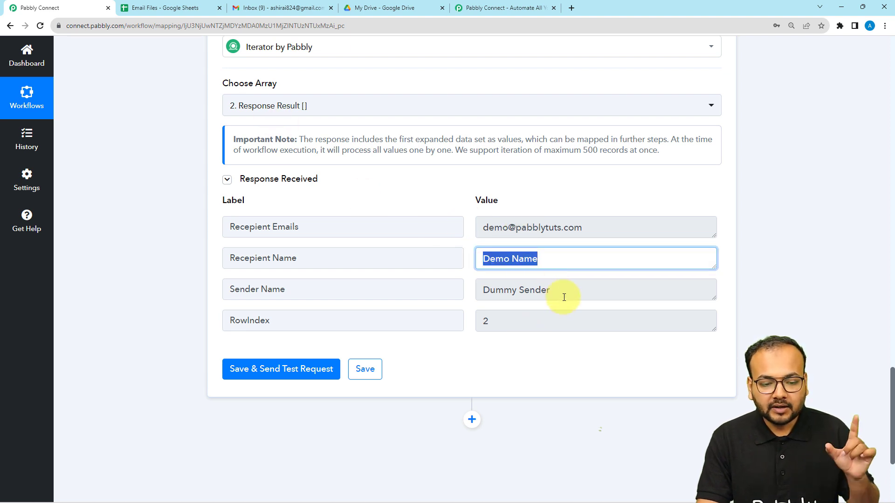
left_click_drag(563, 296, 460, 294)
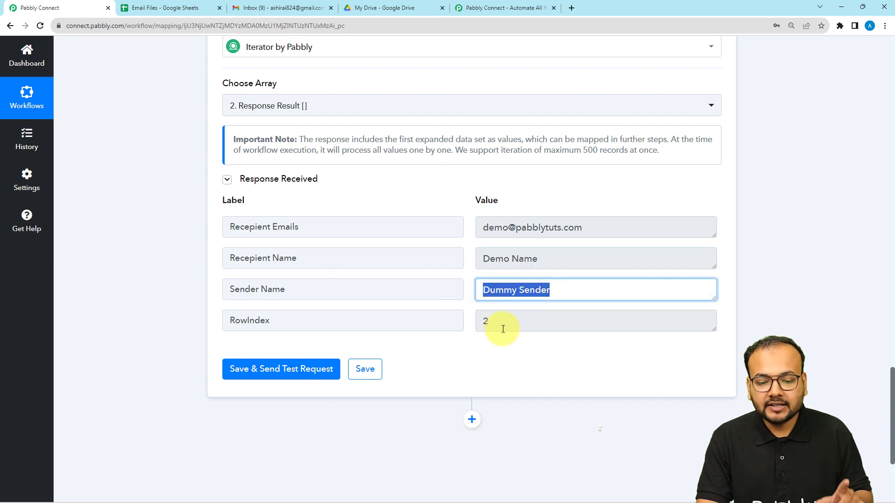
left_click(169, 8)
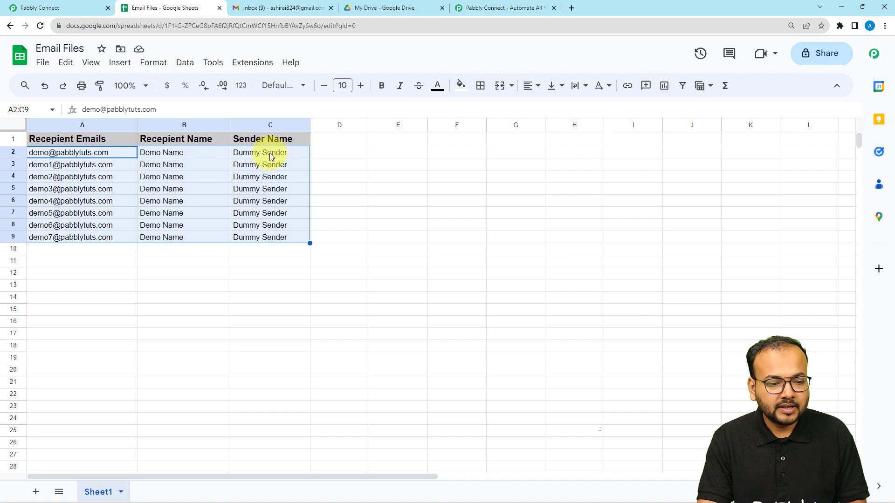
left_click(72, 8)
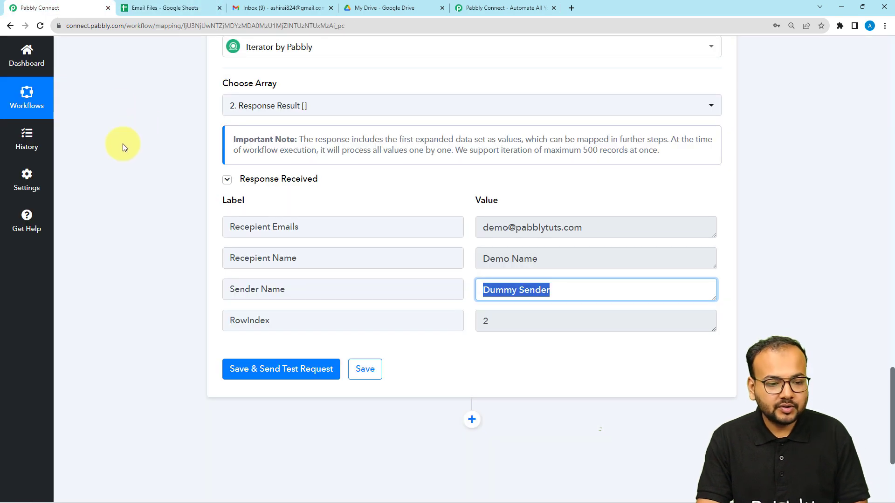
Add a new action step after the Iterator, with Gmail as its app and Send Email as its action event
scroll(122, 144, "down", 4)
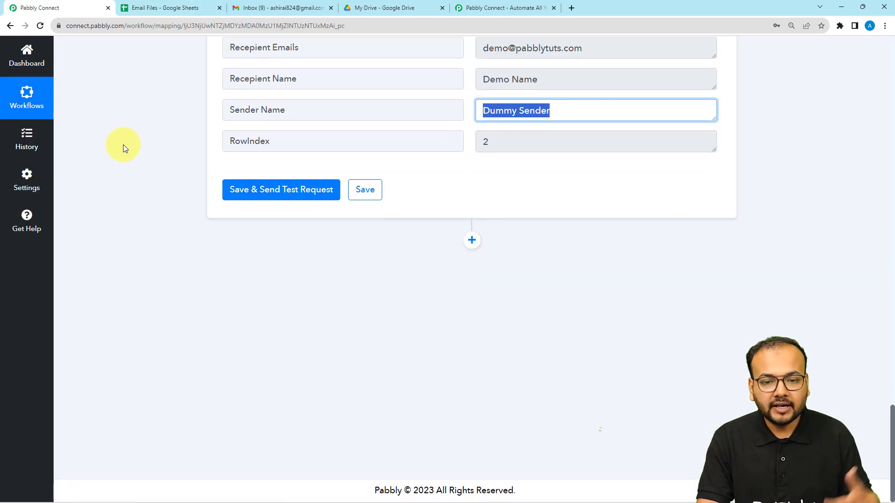
left_click(472, 240)
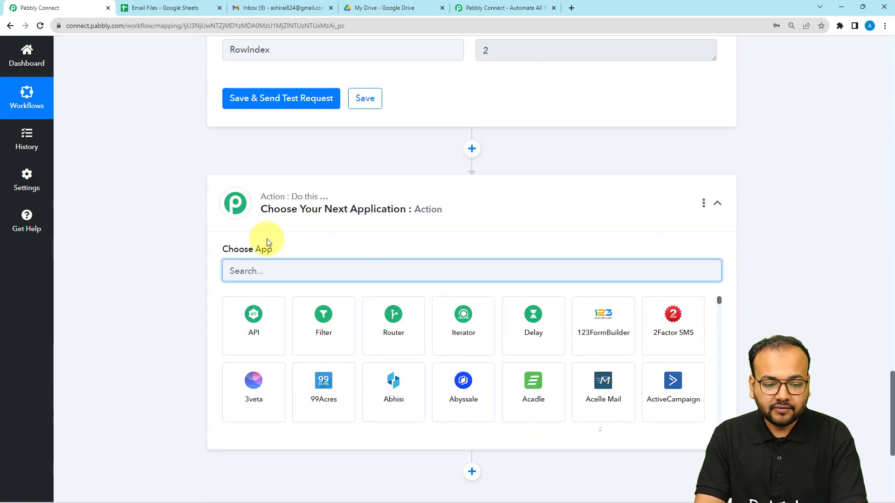
scroll(266, 239, "down", 1)
type("gma")
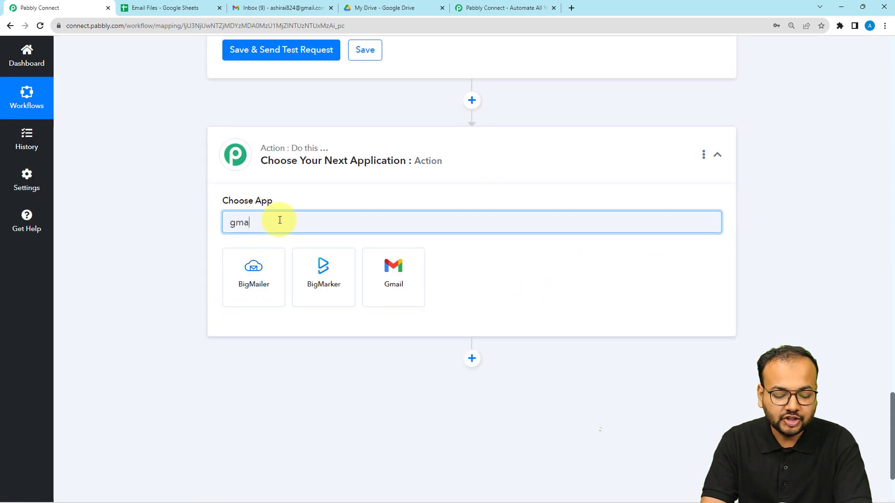
type("il")
left_click(310, 257)
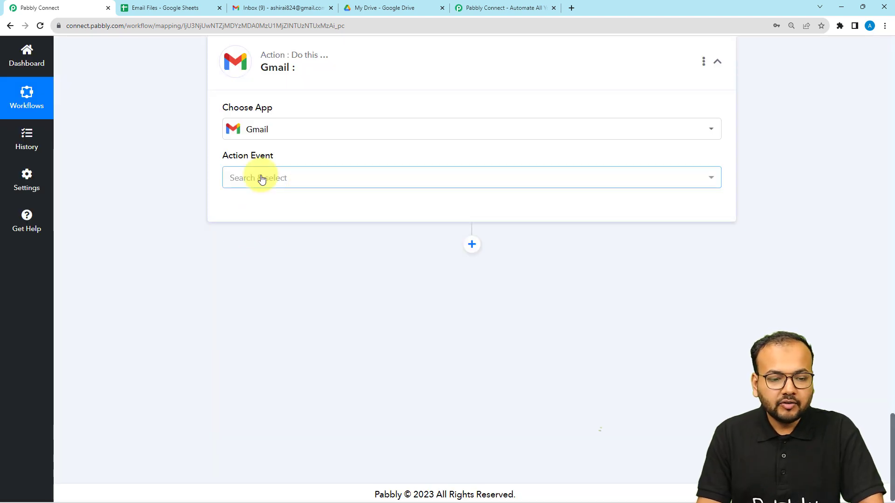
left_click(264, 180)
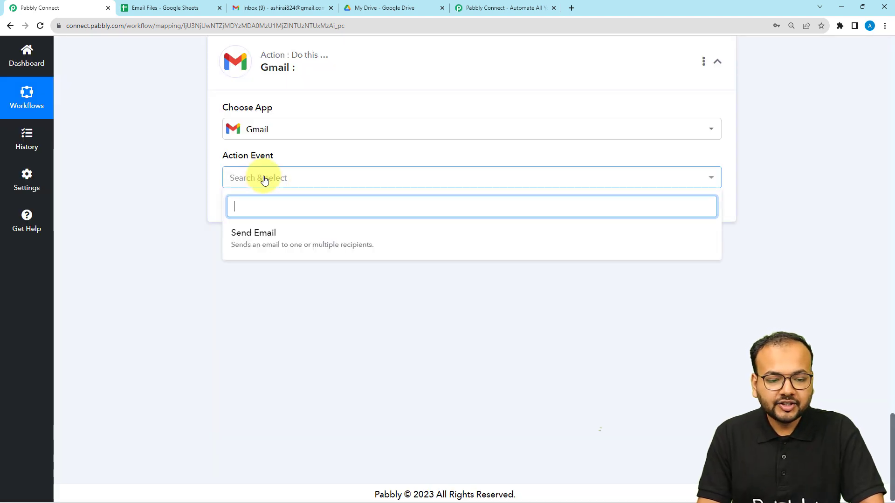
left_click(237, 246)
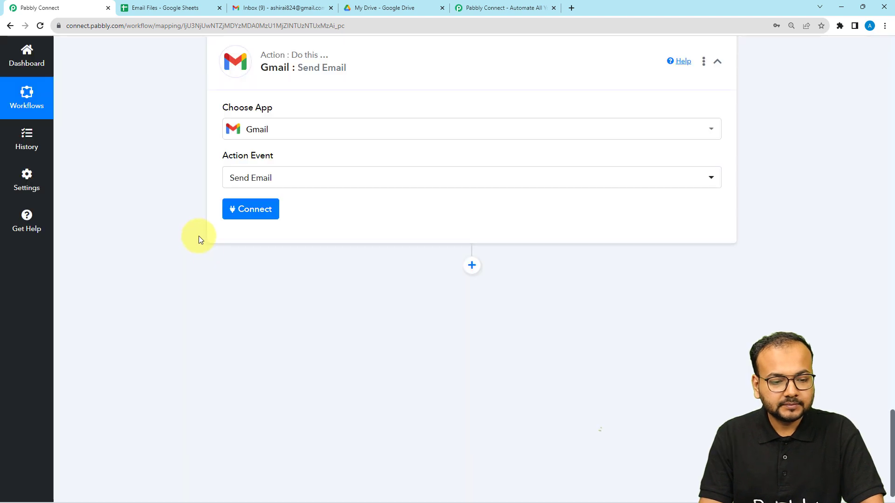
Add a new Gmail connection for the Send Email action, choosing the first listed Google account and allowing Pabbly Connect access
left_click(256, 217)
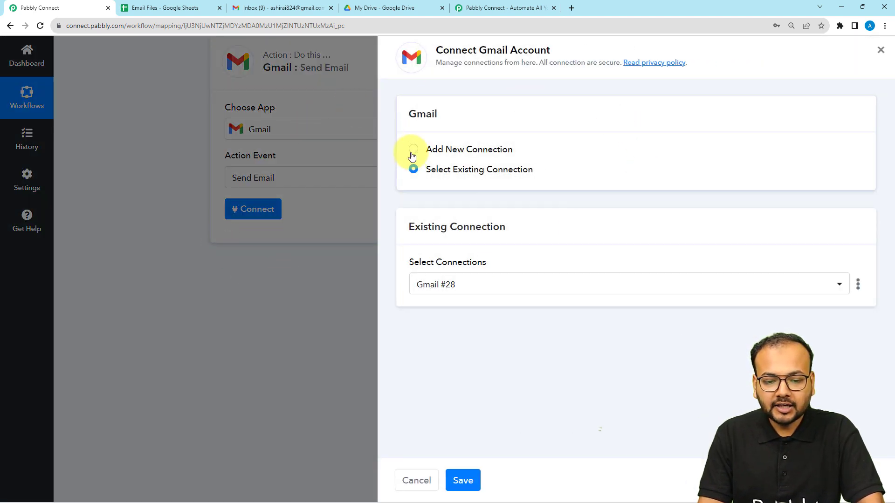
left_click(412, 154)
left_click(462, 270)
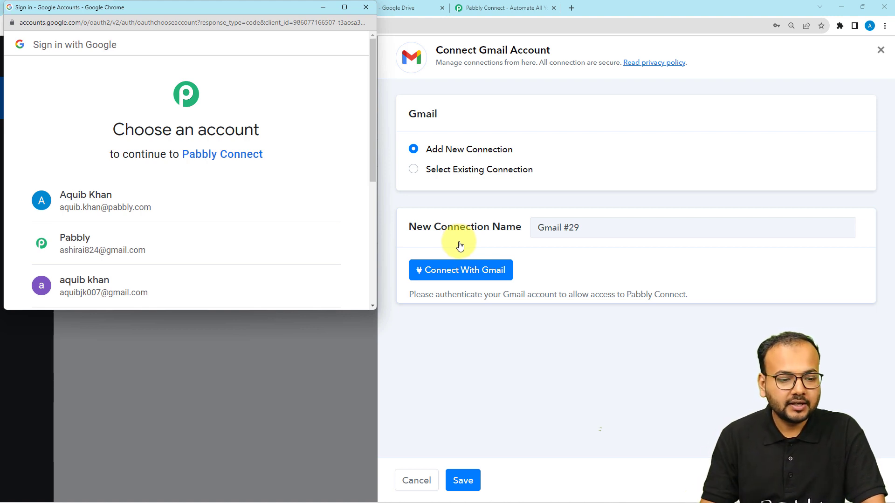
left_click(171, 193)
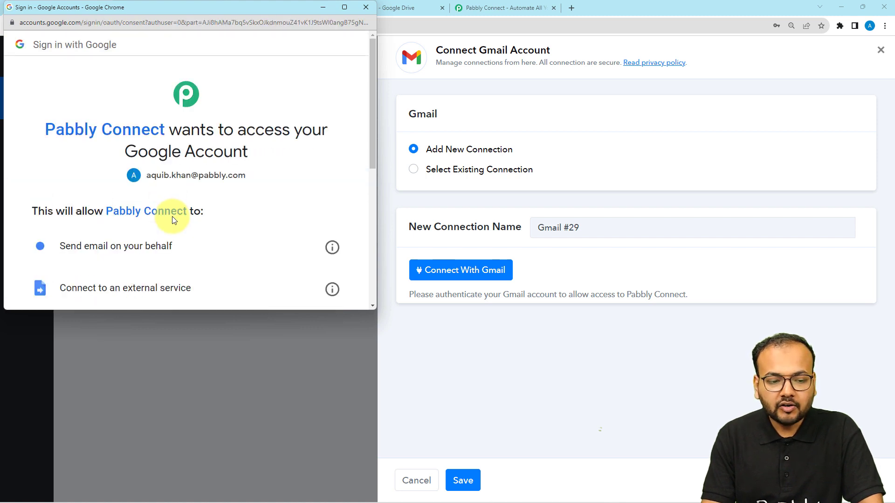
scroll(172, 216, "down", 5)
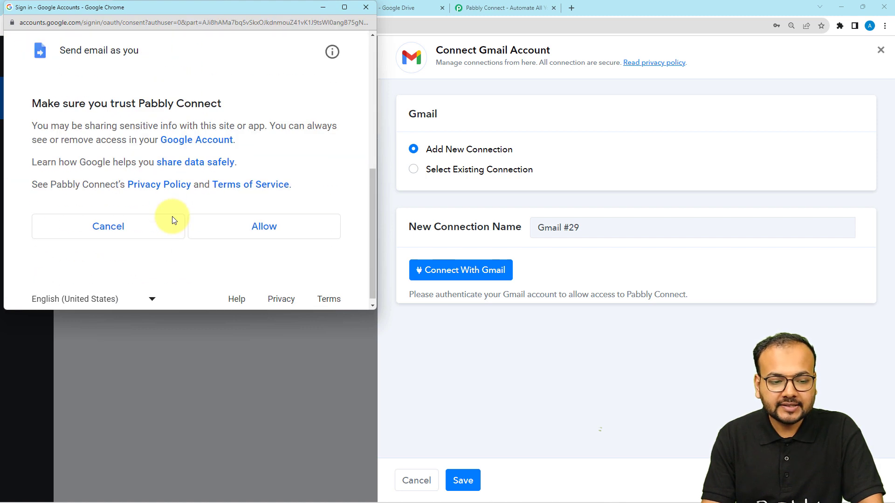
left_click(237, 241)
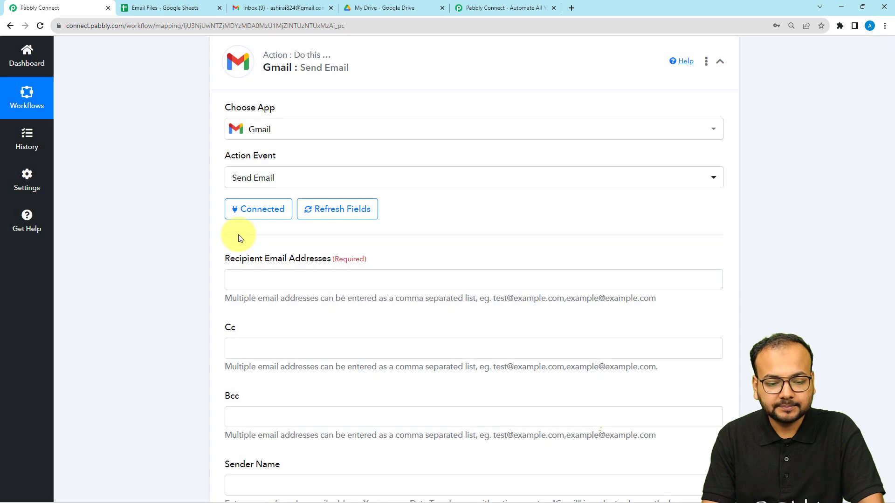
Review the earlier steps' responses and map Recipient Email Addresses to the Iterator's Recepient Emails value
scroll(238, 237, "down", 2)
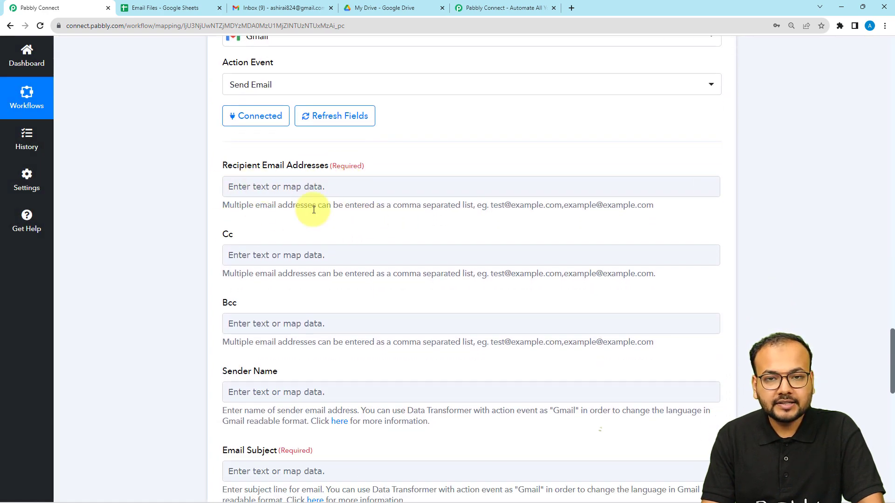
scroll(186, 207, "up", 10)
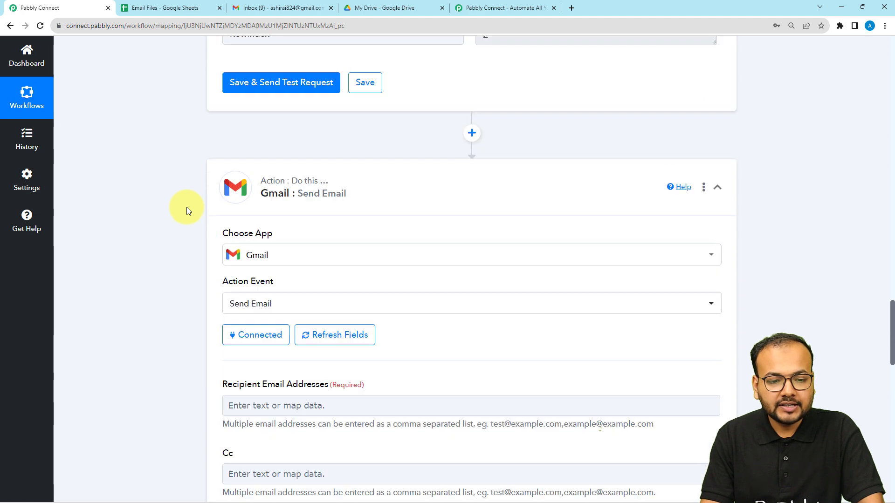
scroll(186, 207, "up", 8)
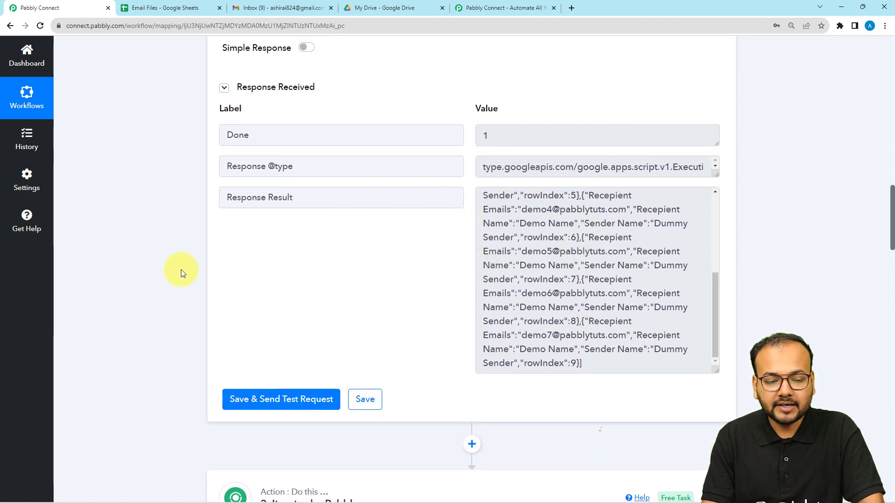
scroll(181, 269, "down", 2)
scroll(181, 270, "down", 10)
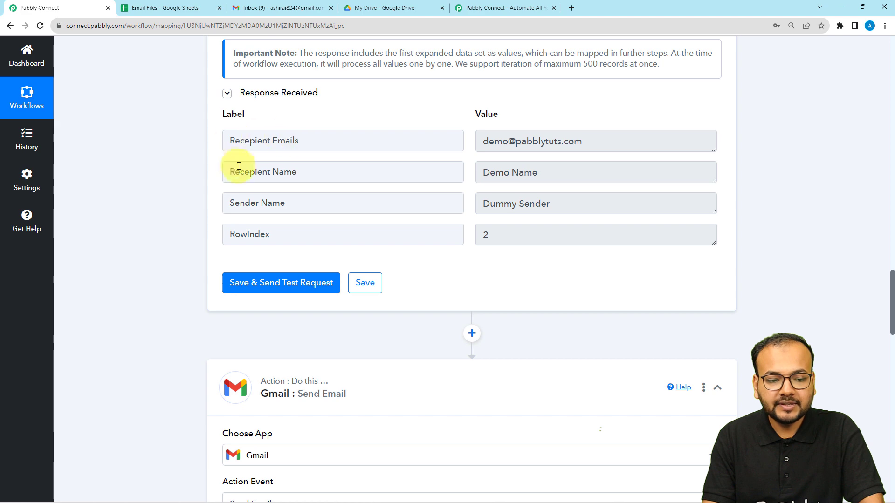
scroll(203, 160, "down", 10)
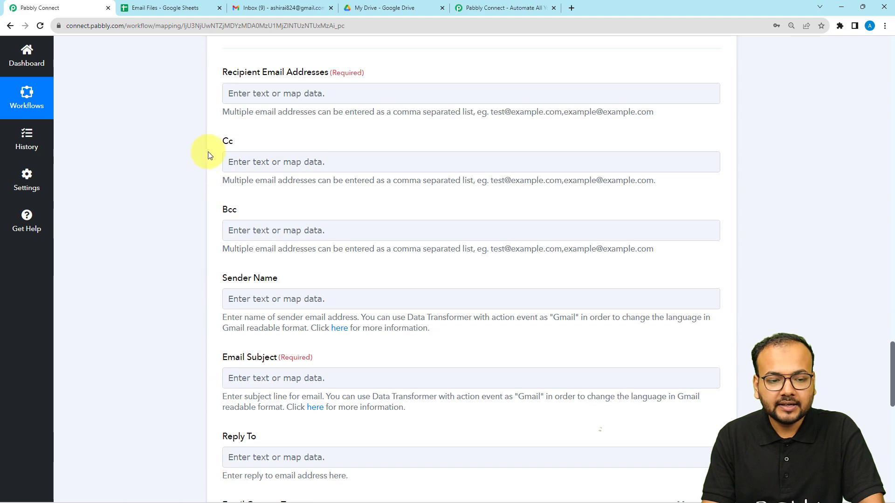
left_click(268, 102)
left_click(270, 99)
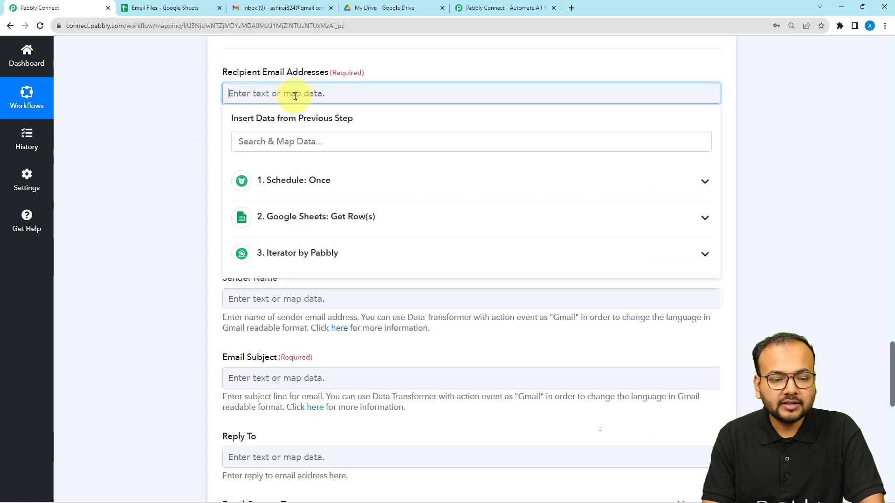
left_click(300, 255)
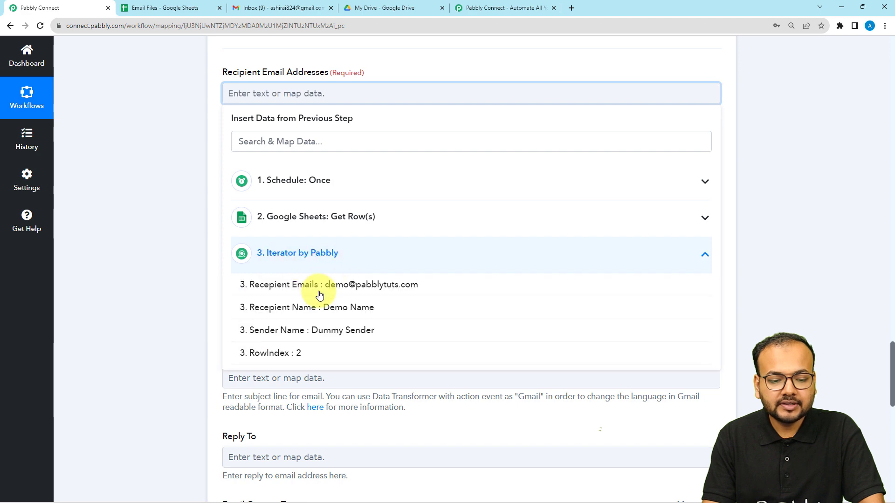
left_click(314, 291)
left_click(180, 195)
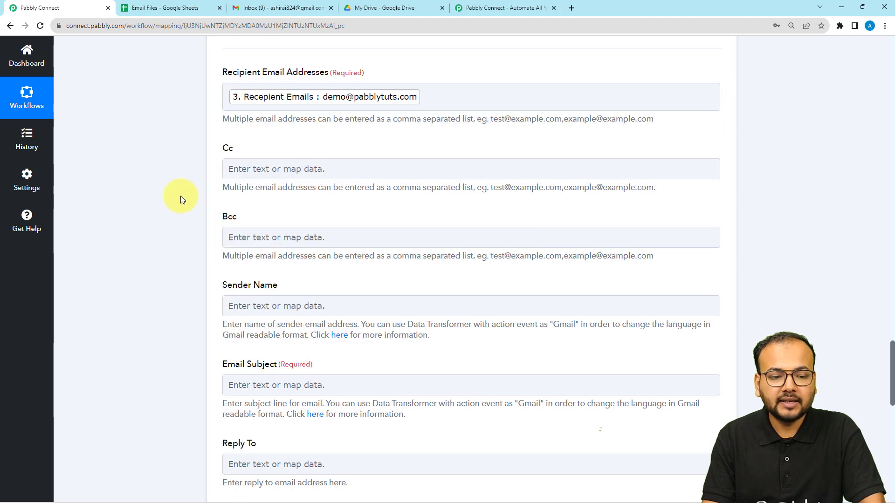
Map the Gmail action's Sender Name to the Sender Name value from the Iterator step
scroll(180, 196, "down", 2)
scroll(180, 195, "down", 1)
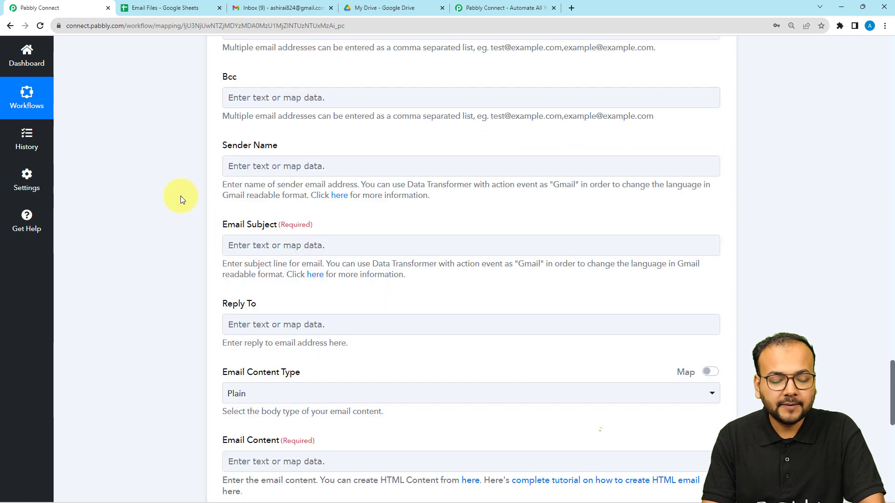
left_click(299, 166)
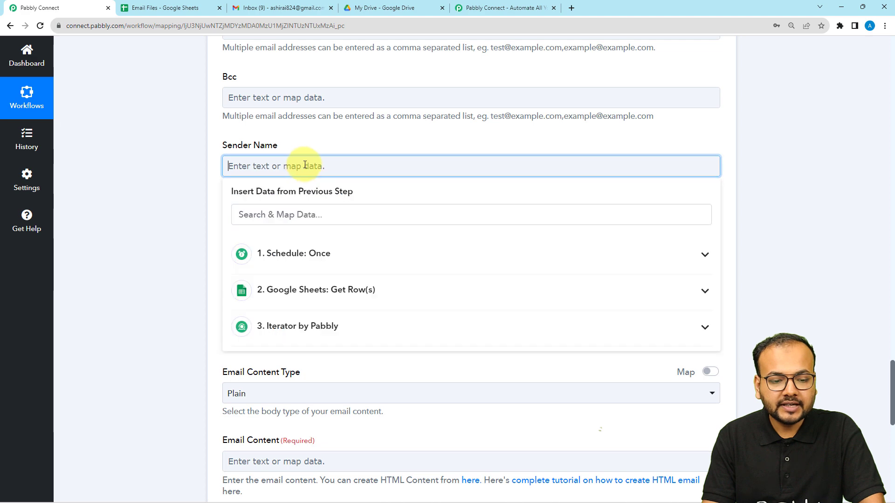
left_click(281, 330)
left_click(282, 406)
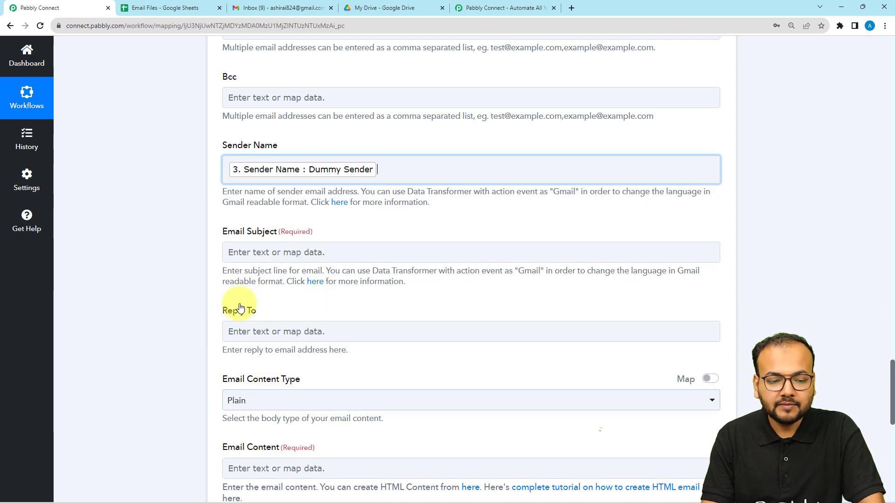
left_click(192, 250)
Enter "Selected Candidates List!" as the email subject of the Gmail action
scroll(192, 249, "down", 2)
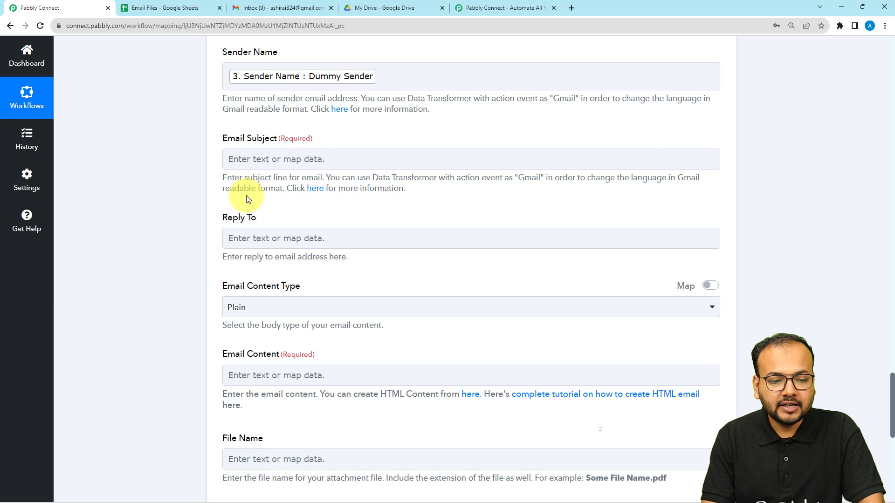
left_click(271, 163)
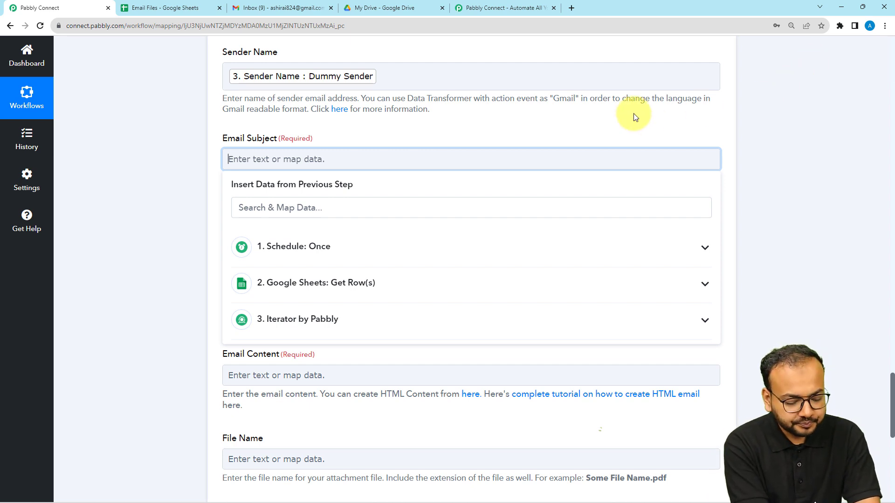
type("F")
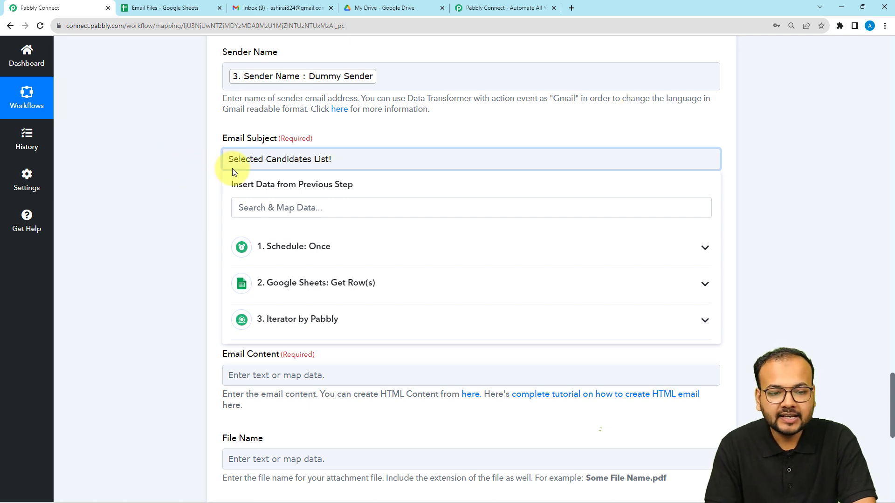
left_click(169, 180)
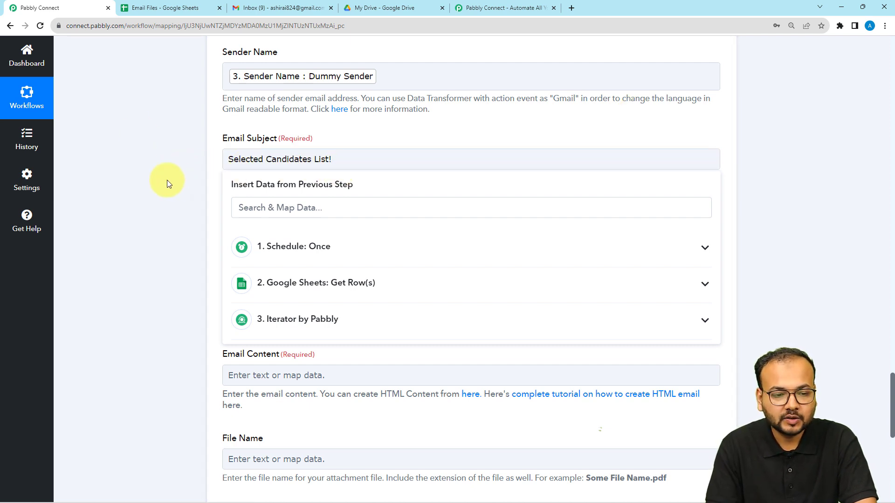
scroll(167, 180, "down", 2)
scroll(167, 180, "down", 2)
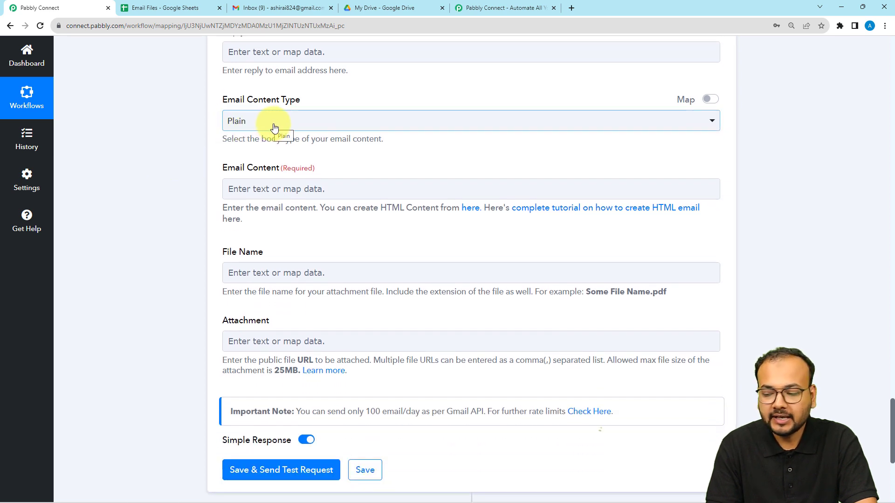
Write the plain email content: "Dear ,", a notice that the final list of candidates for interviews is attached, and "All the best! Thank you."
left_click(279, 183)
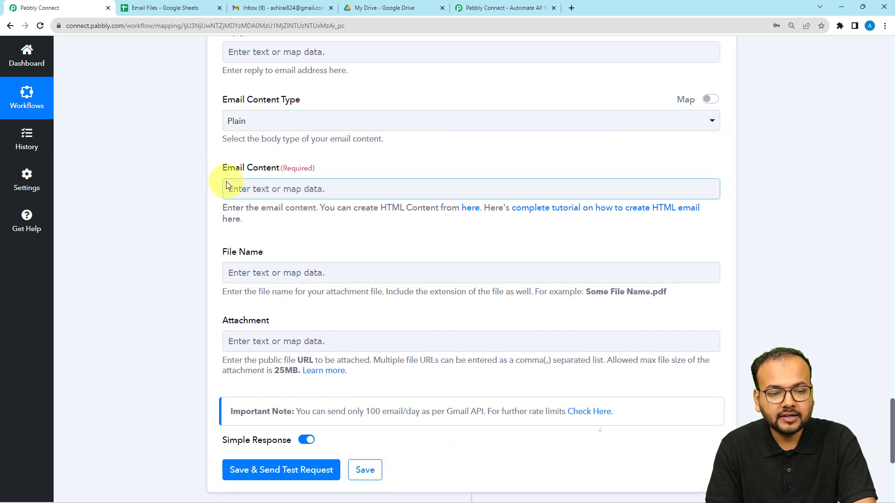
left_click(264, 191)
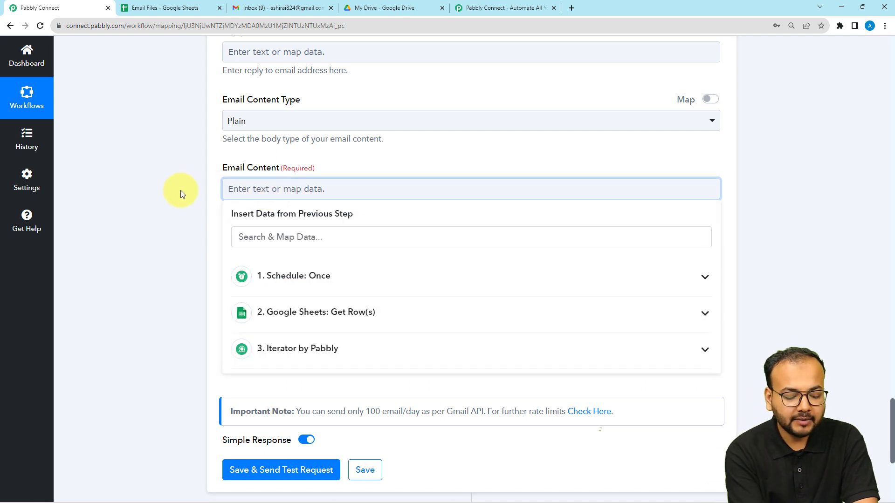
type("Dear")
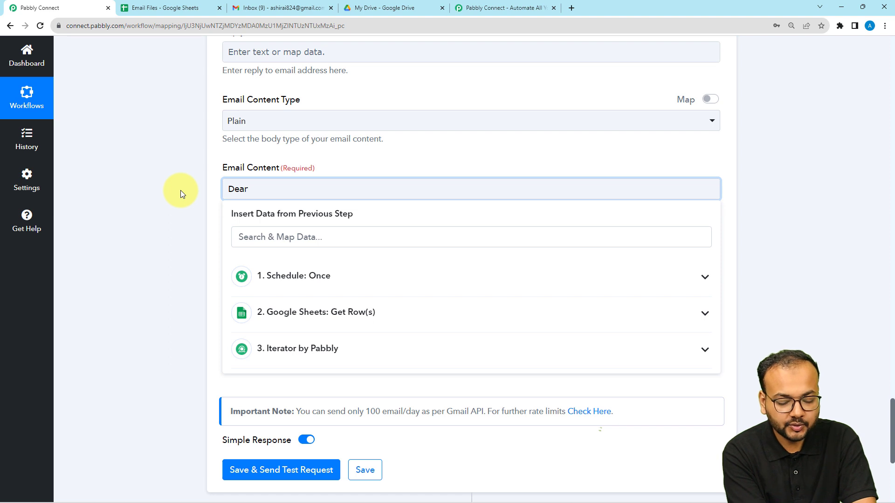
type(",  We hope this email finds you well. After carefully scrutinising the applications we have created the final list of candidates for interviews. Please find the list in the attachment.  All the best! Thank you.")
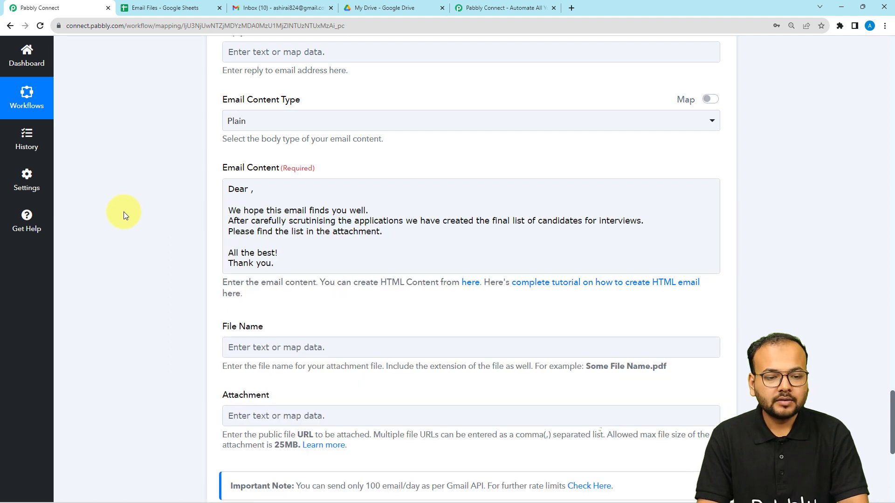
left_click(235, 202)
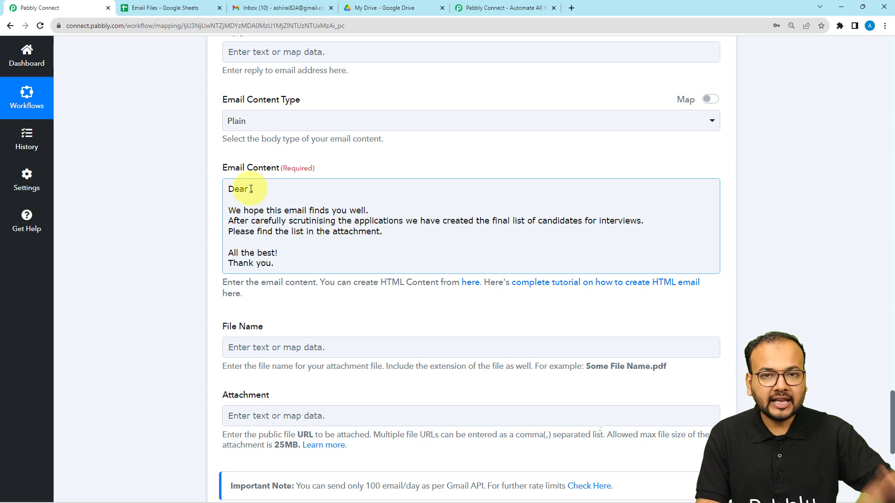
Map the Iterator's Recepient Name value between "Dear" and the comma in the email content
scroll(251, 193, "up", 3)
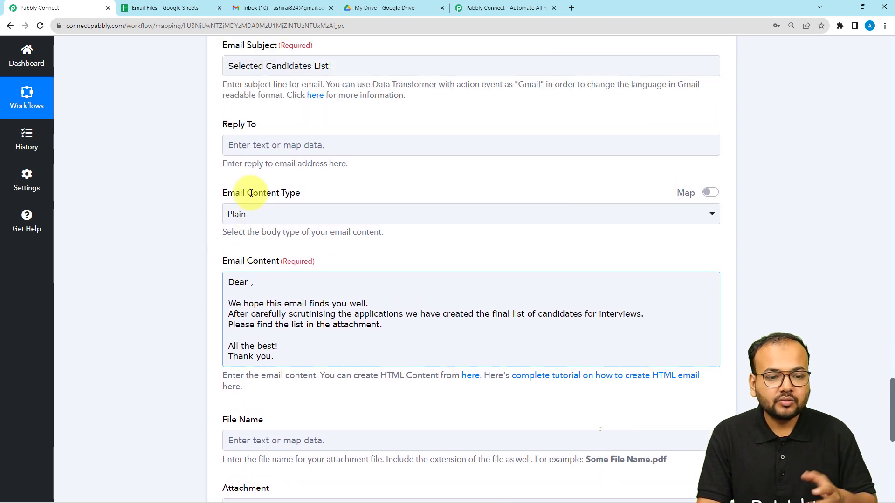
scroll(251, 192, "down", 2)
scroll(251, 193, "down", 1)
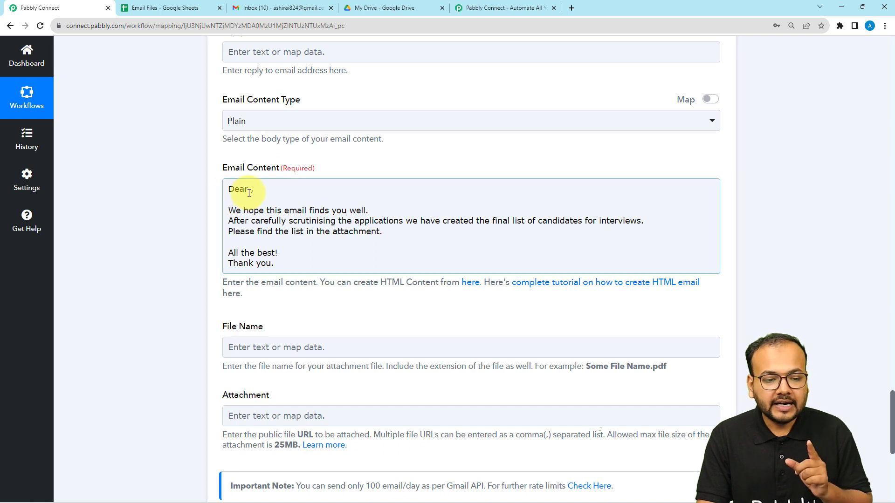
left_click(249, 189)
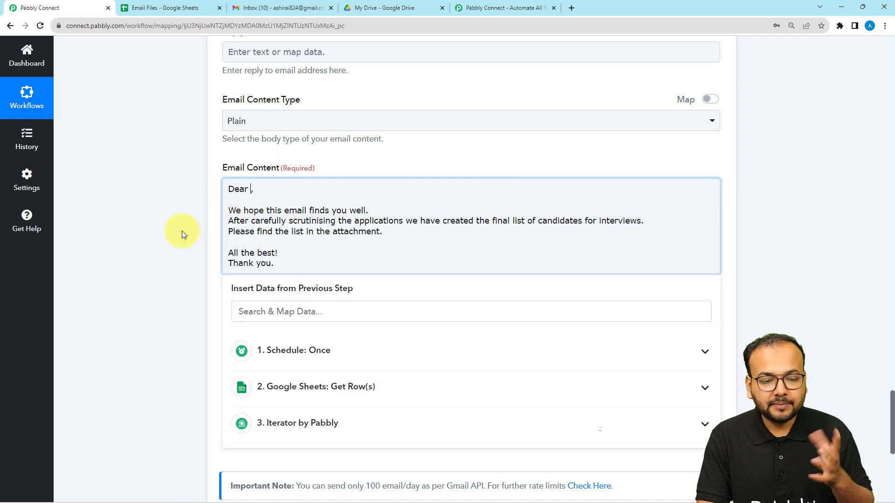
scroll(177, 236, "down", 3)
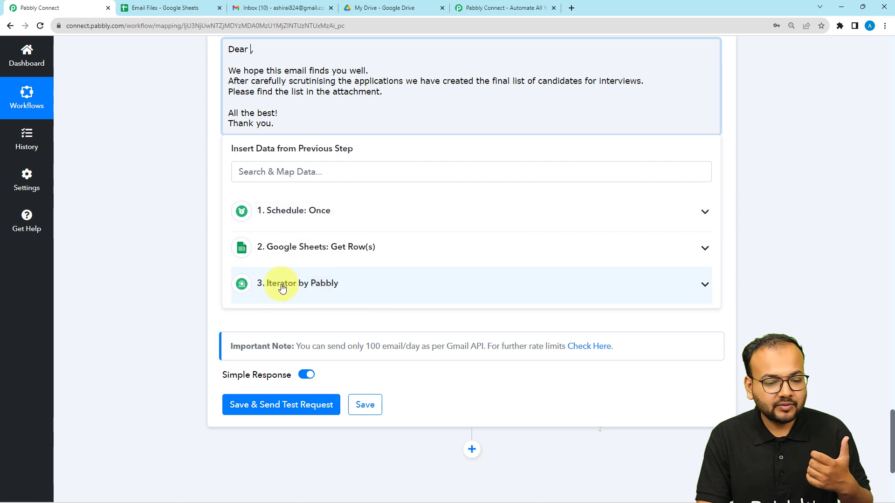
left_click(320, 287)
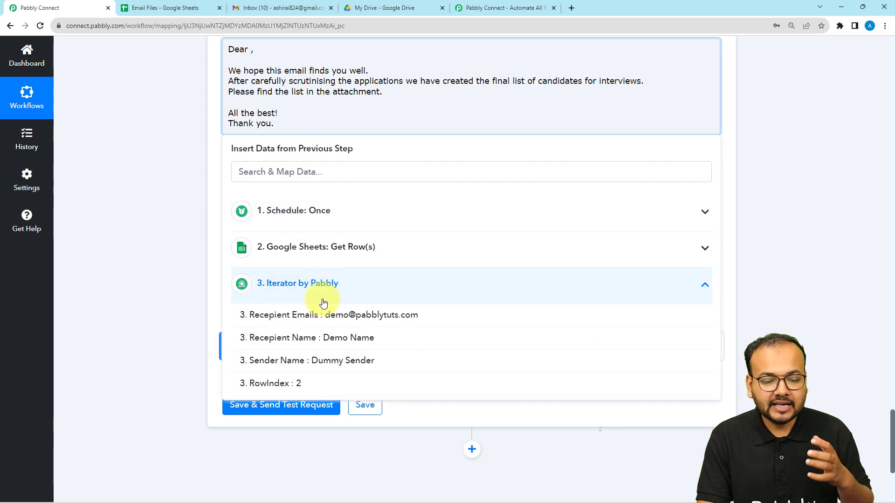
left_click(318, 341)
scroll(158, 218, "up", 2)
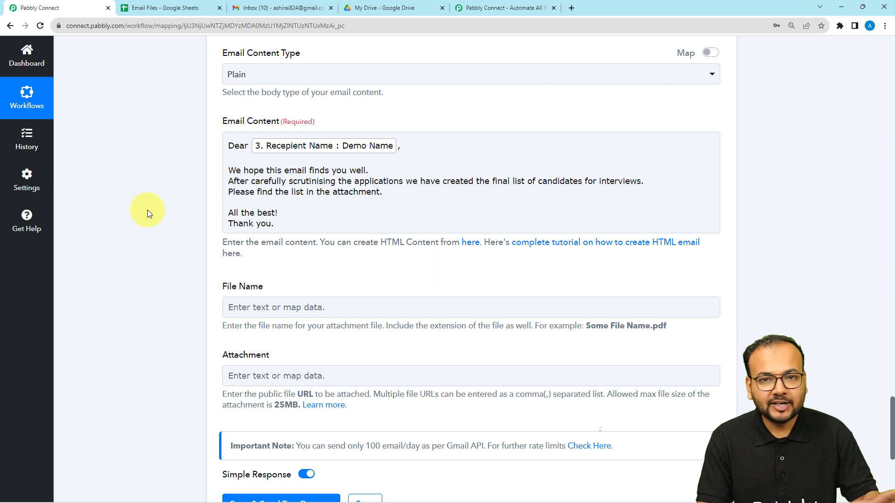
Enter "Finallist.pdf" as the file name of the email attachment
scroll(148, 210, "down", 1)
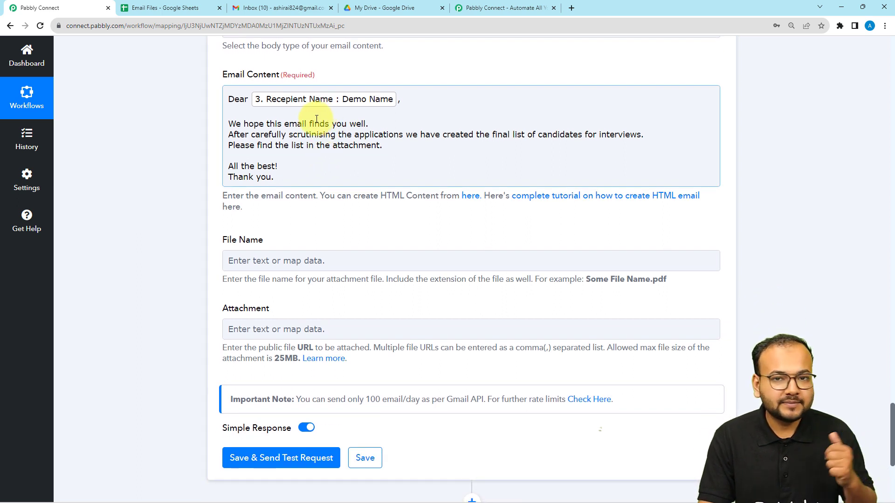
scroll(206, 180, "down", 2)
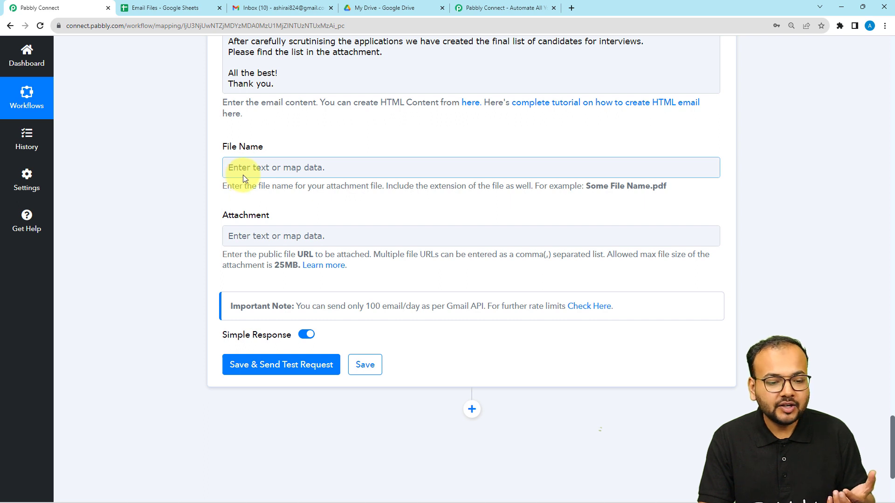
left_click(247, 170)
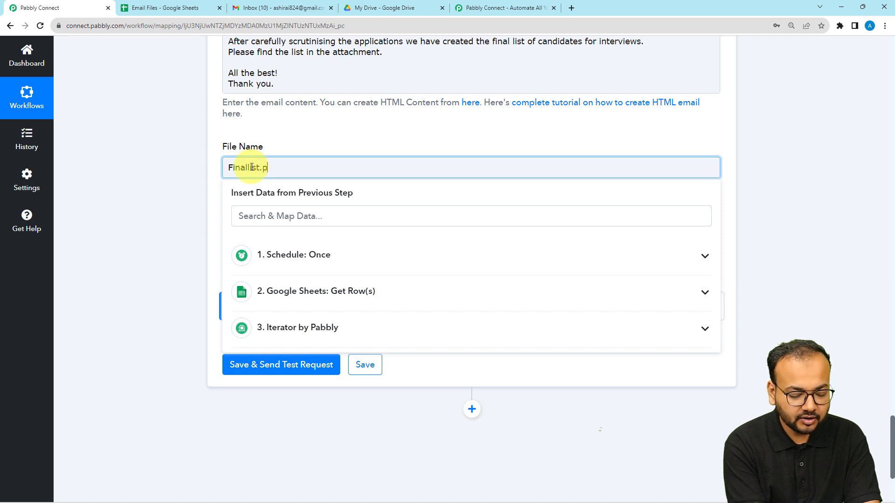
left_click(289, 147)
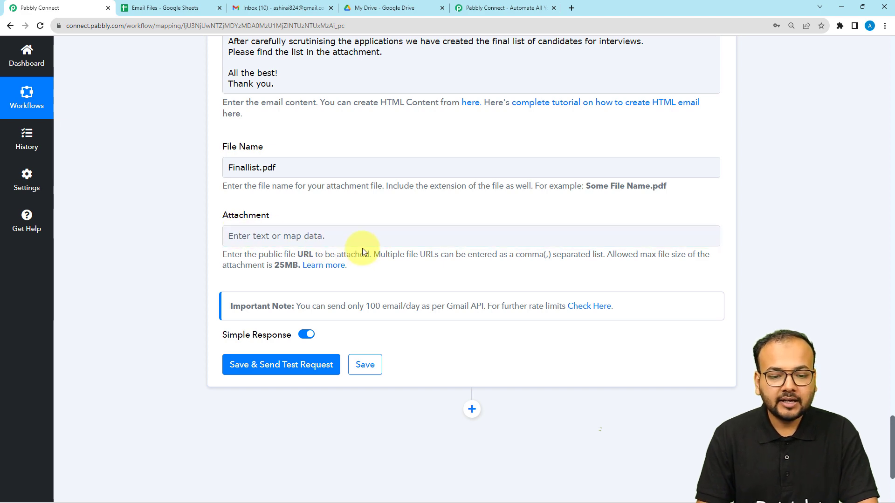
Switch to Google Drive, open the sharing settings of image (5).pdf and copy its link
left_click(384, 11)
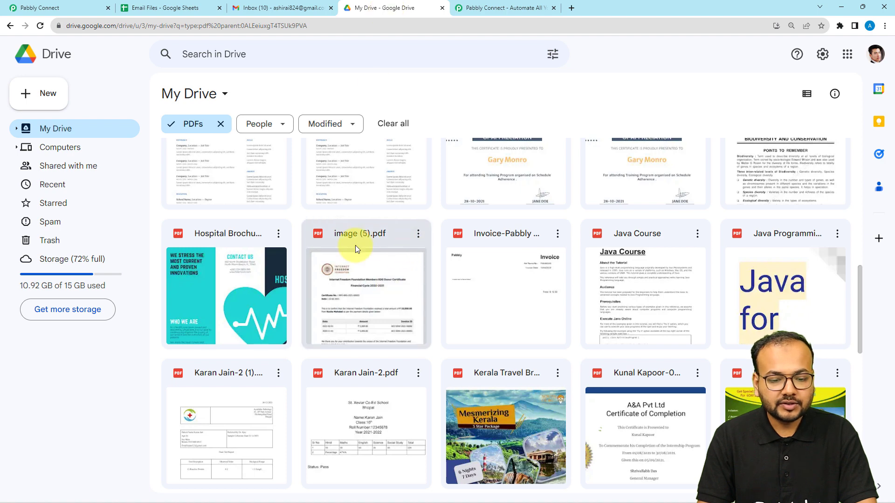
left_click(418, 239)
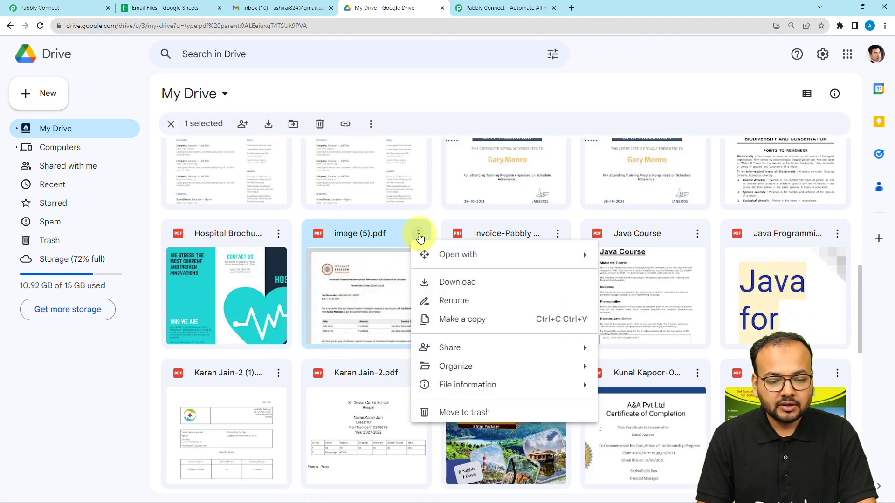
mouse_move(436, 347)
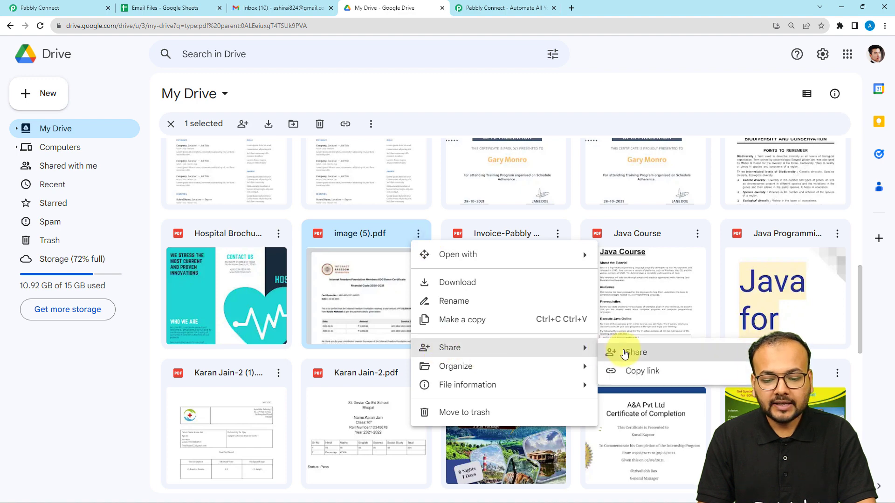
left_click(624, 352)
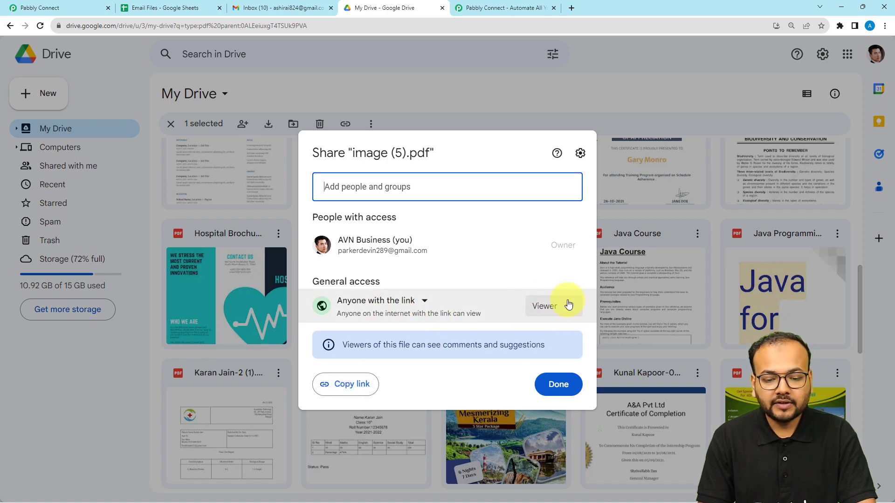
left_click(344, 383)
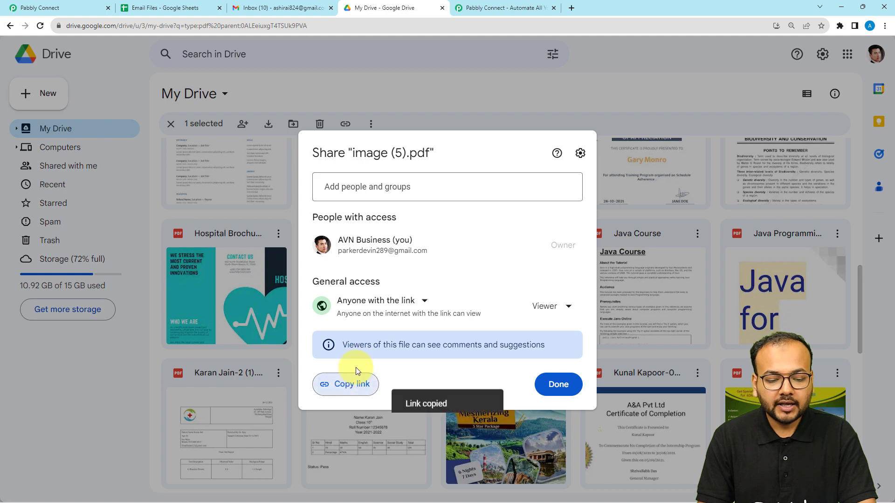
Return to Pabbly Connect and paste the copied Drive sharing link as the Gmail action's attachment URL
left_click(41, 6)
left_click(252, 235)
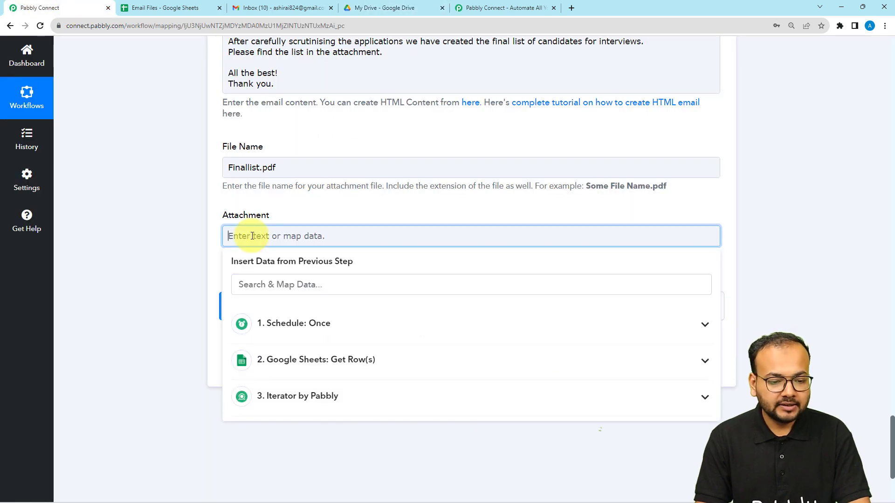
key("ctrl+v")
left_click(169, 217)
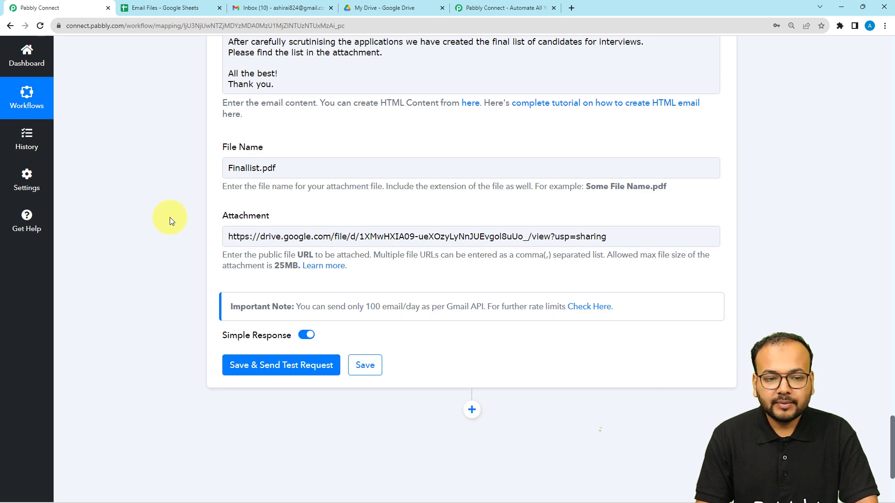
scroll(170, 217, "up", 2)
scroll(170, 217, "down", 2)
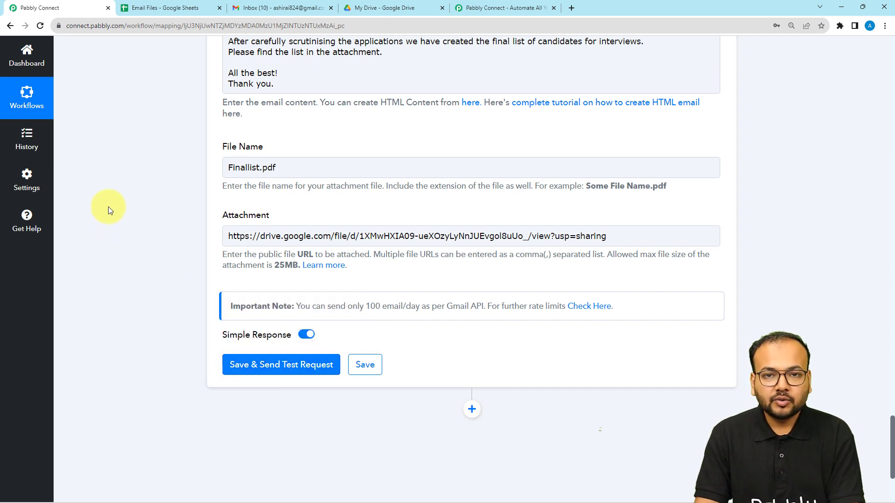
Check the Gmail inbox before the test, then save the Gmail action in Pabbly Connect and send a test request
left_click(279, 8)
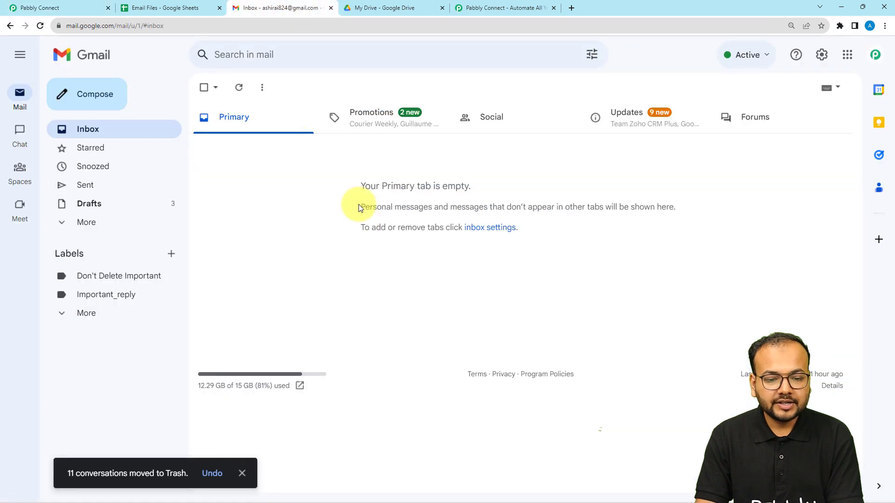
left_click(88, 7)
scroll(130, 132, "up", 4)
scroll(131, 132, "down", 7)
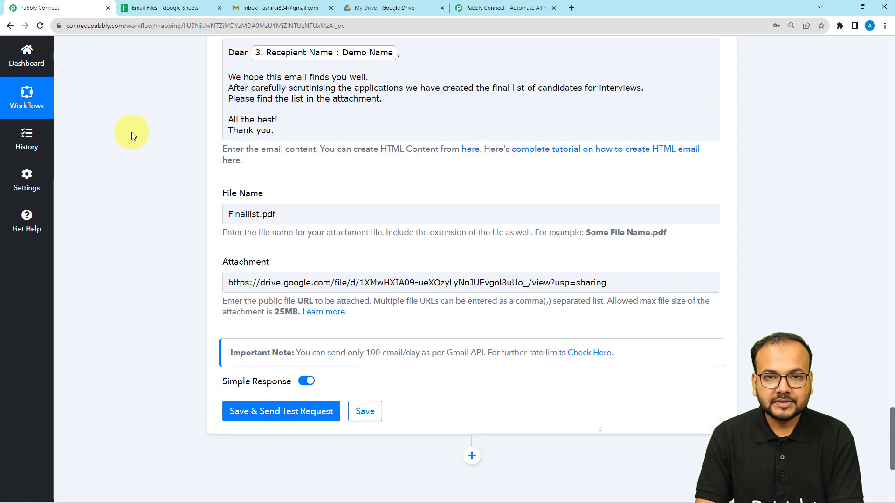
left_click(243, 226)
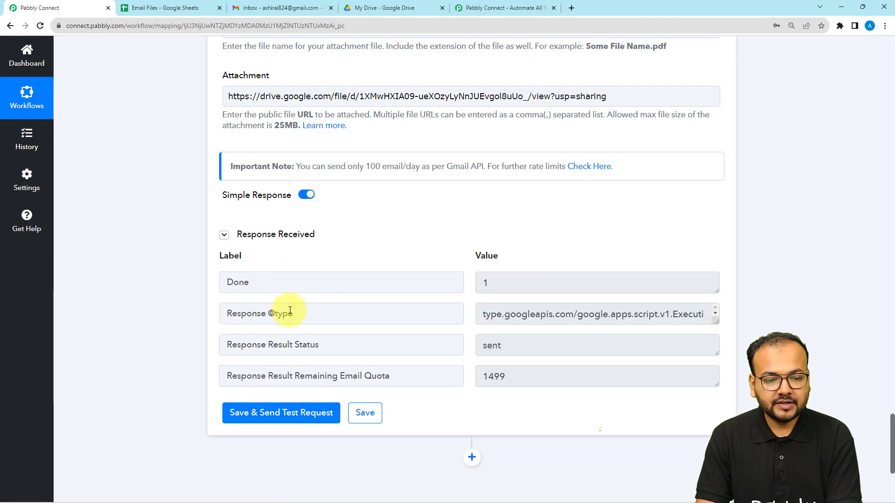
Look for the test email in the Gmail inbox and compare its sender name with the Email Files sheet
scroll(173, 225, "up", 3)
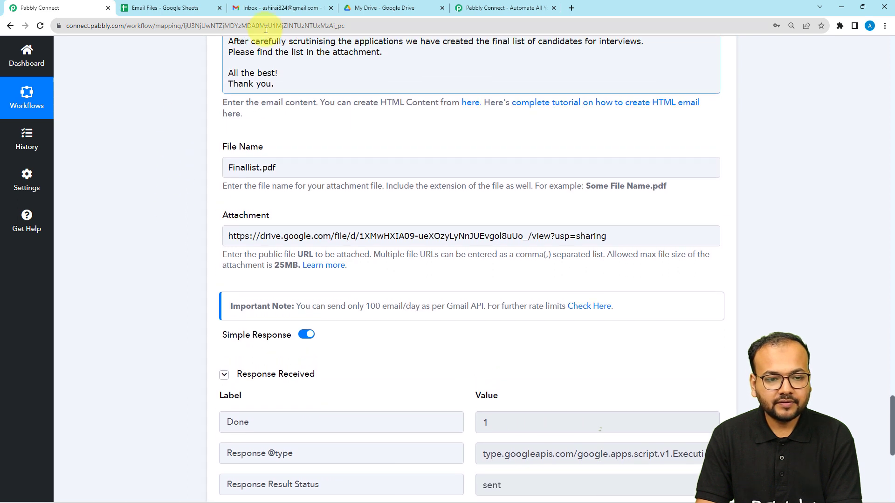
left_click(267, 8)
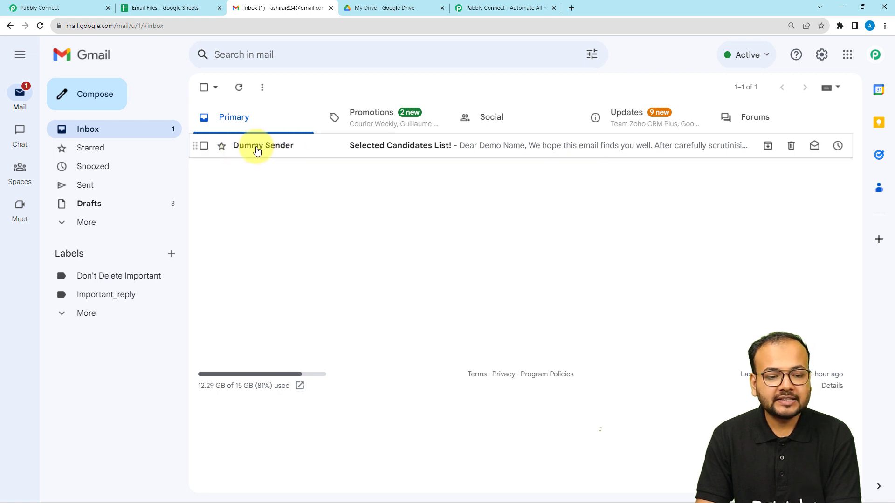
left_click(163, 9)
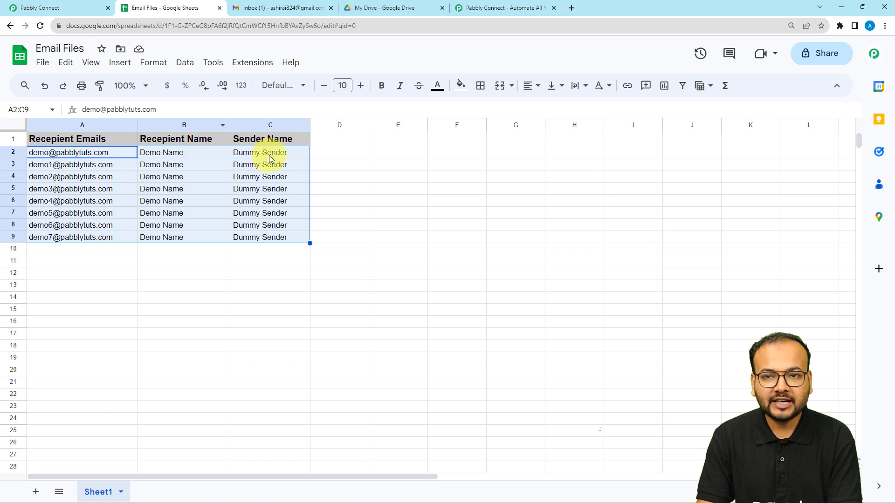
left_click(273, 9)
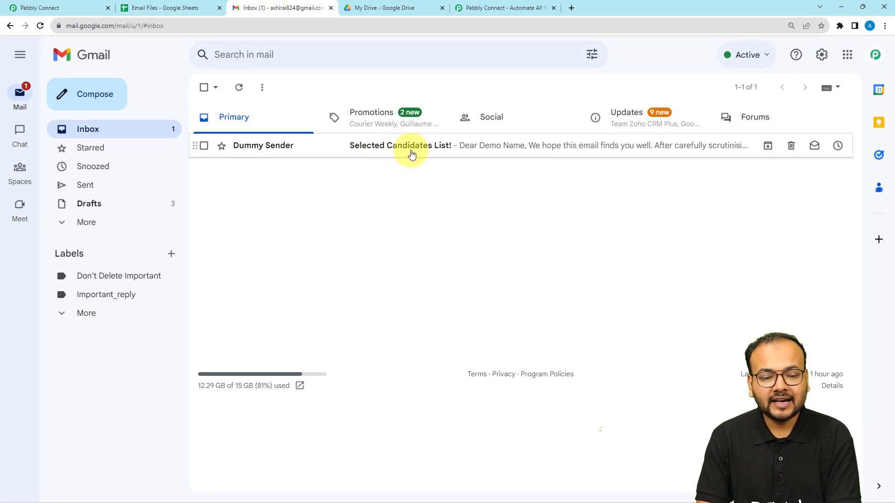
Open the received test email in Gmail and compare its subject and greeting with the Gmail action's settings in Pabbly Connect
left_click(60, 8)
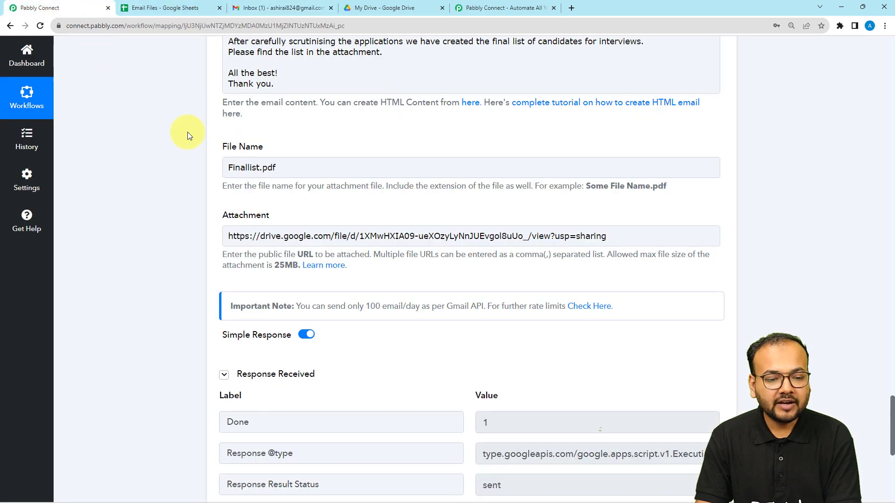
scroll(187, 133, "up", 4)
scroll(178, 141, "up", 3)
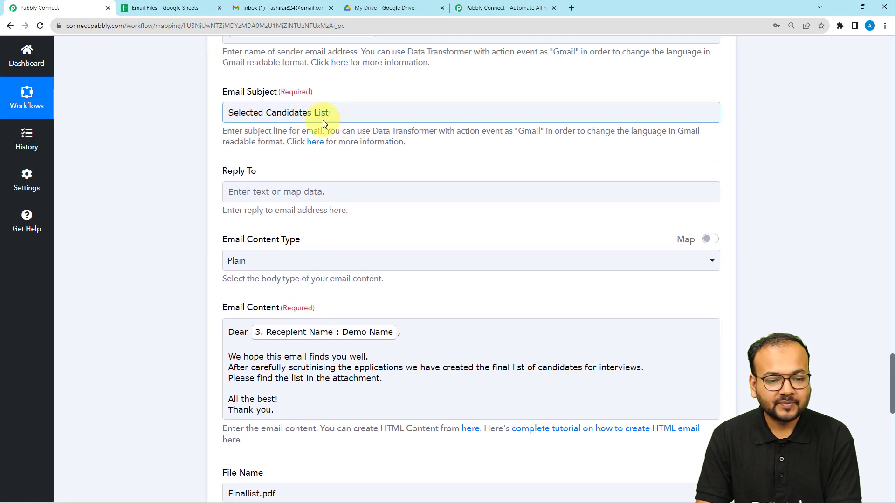
left_click(300, 8)
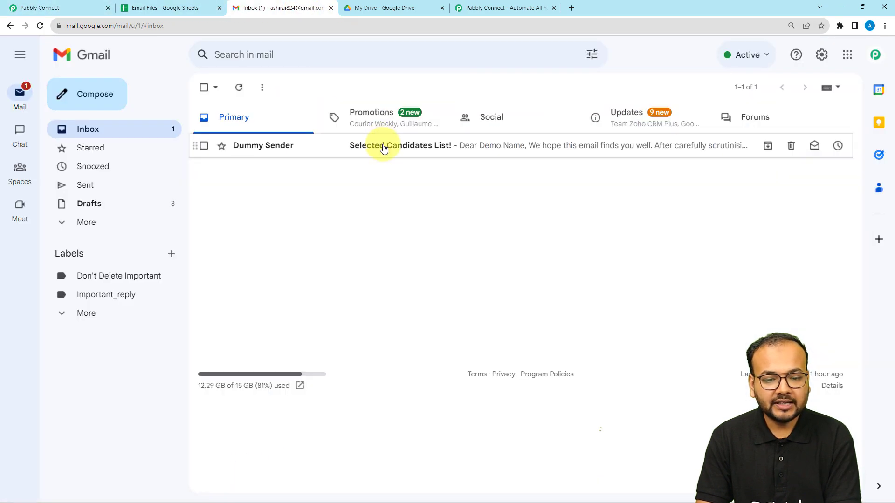
left_click(383, 148)
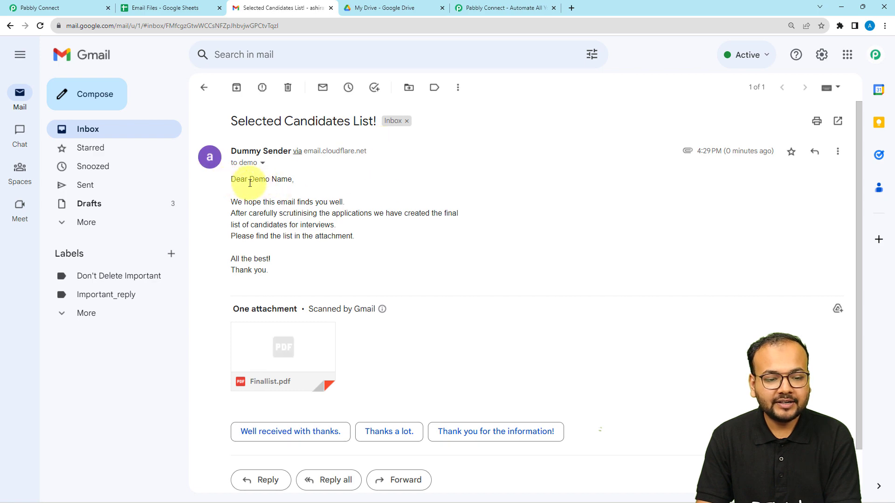
left_click(79, 8)
scroll(233, 233, "down", 3)
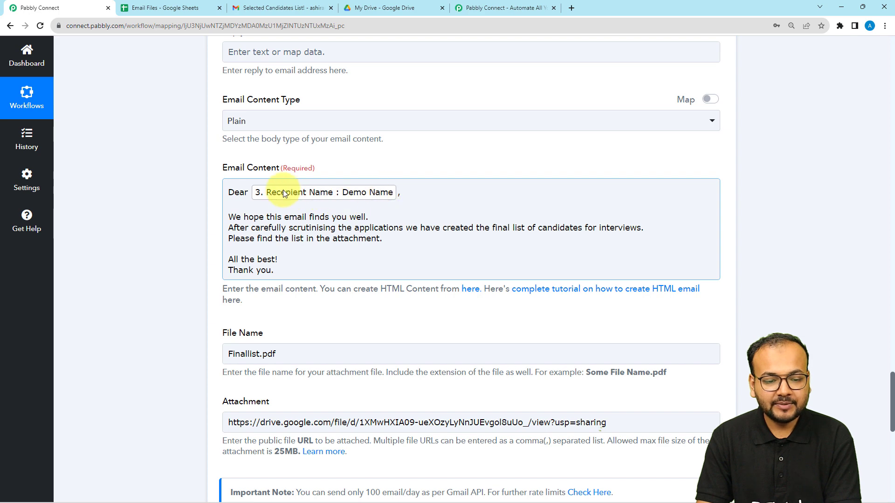
Check the Finallist.pdf attachment and body of the received email in Gmail against the Gmail action's settings in Pabbly Connect
left_click(280, 8)
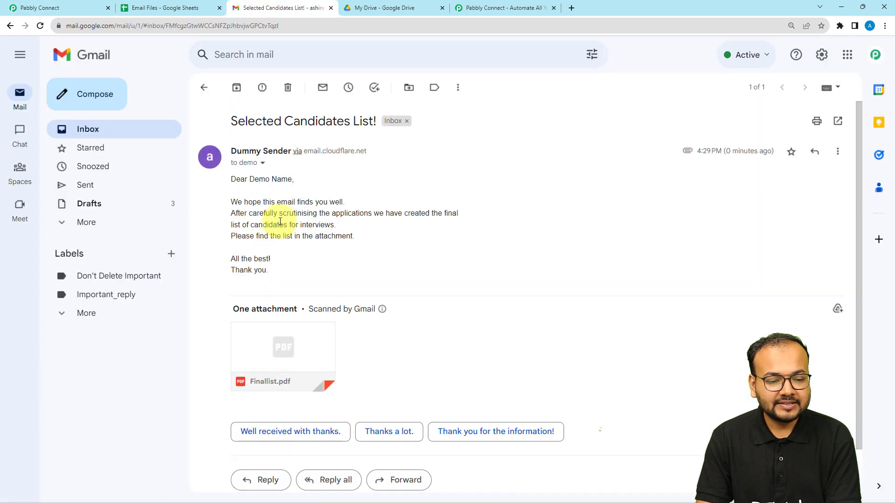
mouse_move(253, 355)
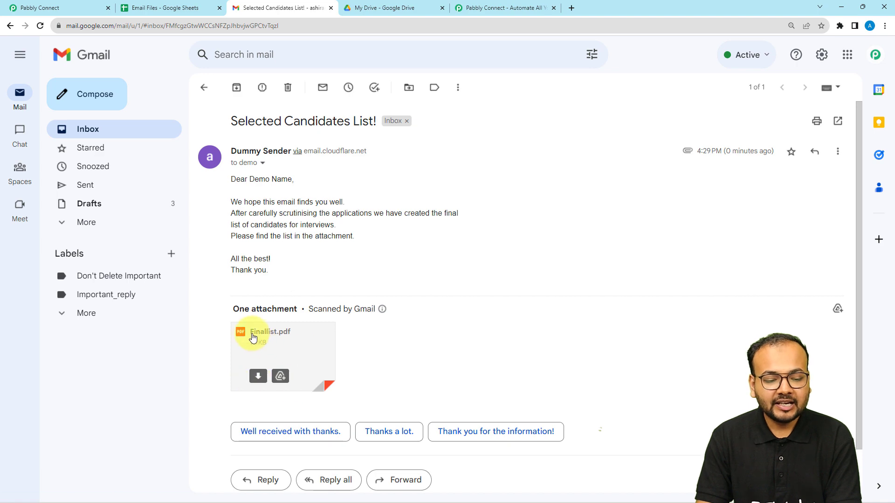
left_click(91, 8)
scroll(188, 311, "down", 2)
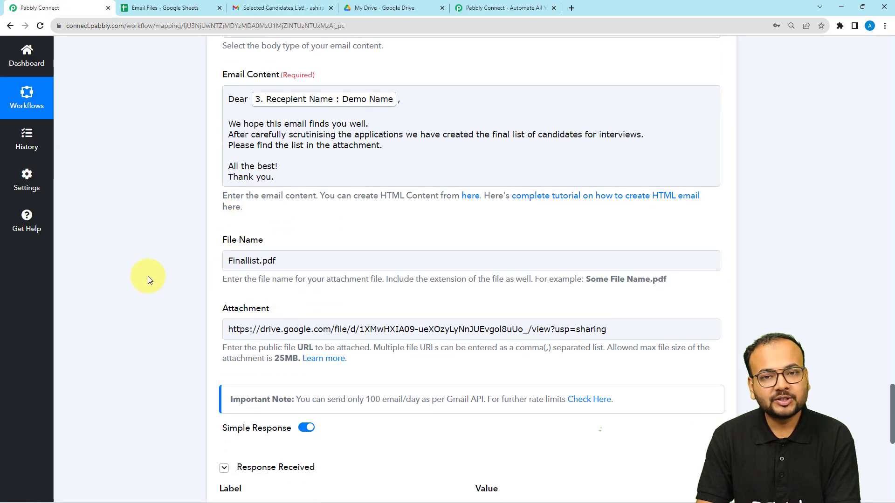
Collapse the Gmail Send Email action in the workflow
scroll(148, 279, "up", 14)
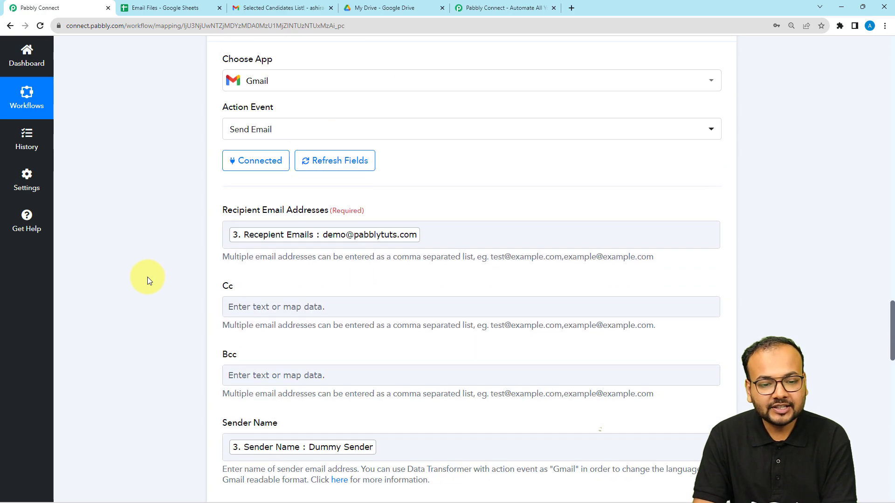
scroll(148, 279, "up", 3)
left_click(375, 170)
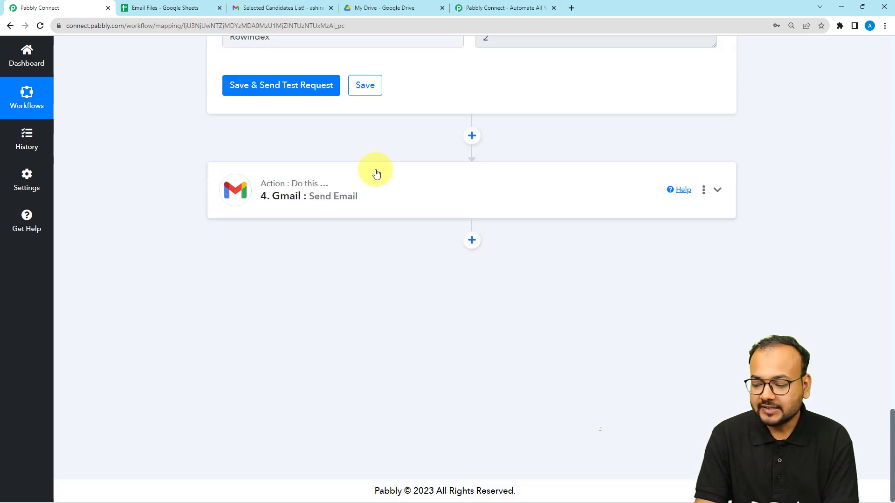
Review the Schedule trigger's run frequency and date at the start of the workflow, and collapse the trigger
scroll(375, 173, "up", 8)
scroll(888, 95, "up", 8)
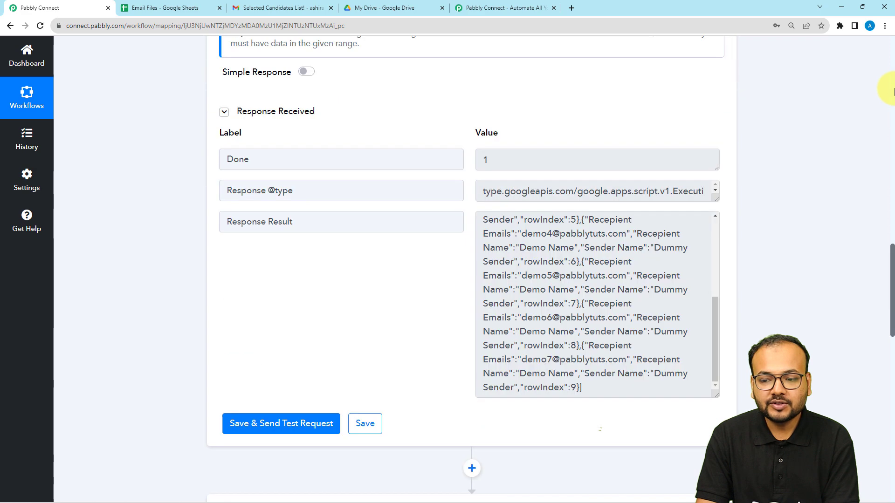
scroll(890, 92, "up", 10)
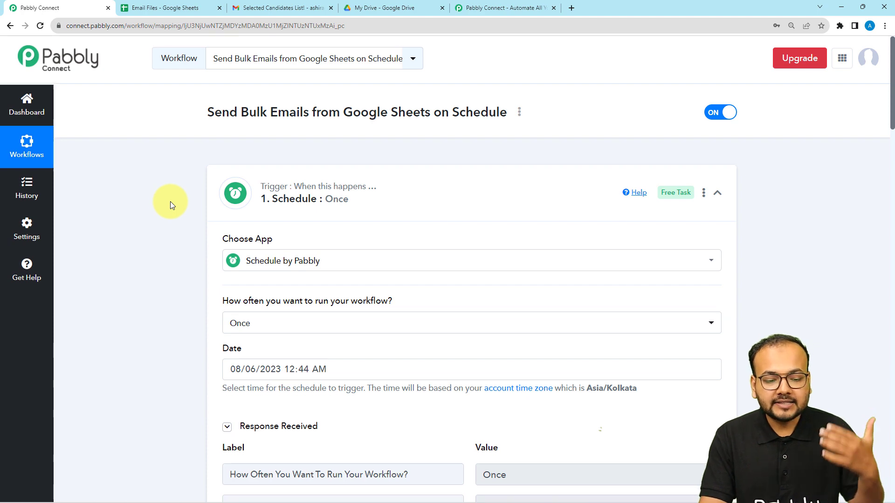
scroll(170, 201, "down", 3)
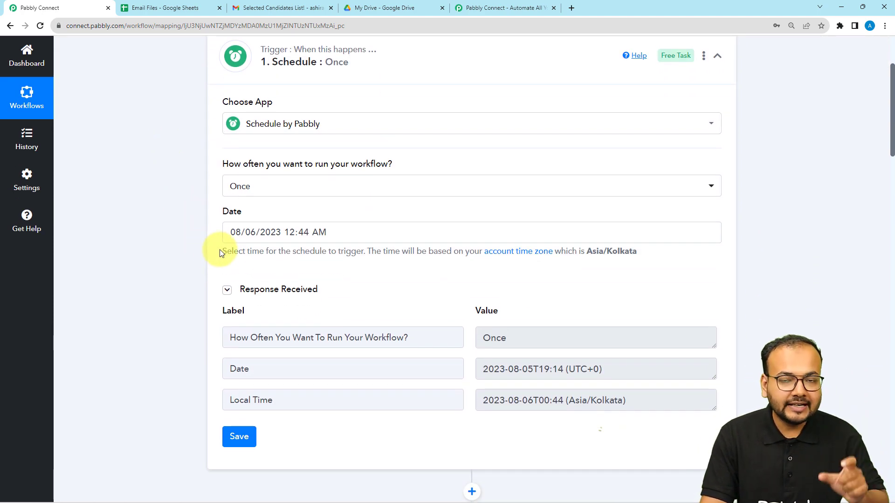
scroll(181, 270, "up", 2)
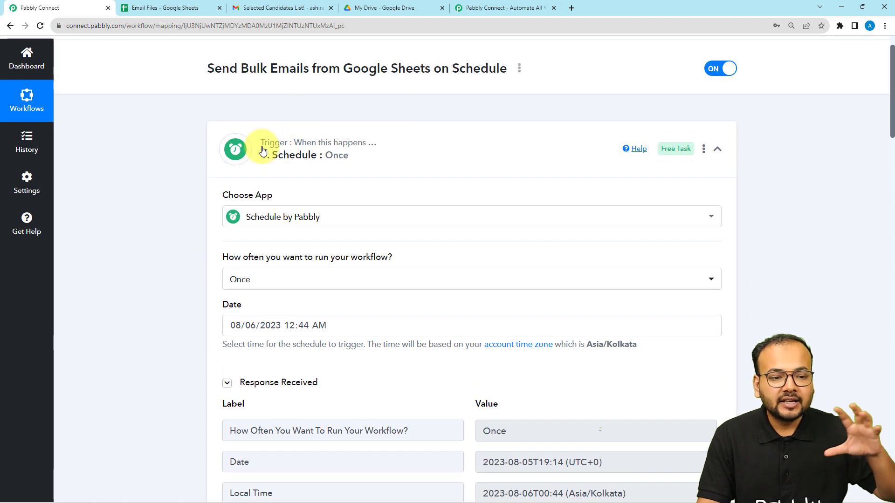
left_click(299, 144)
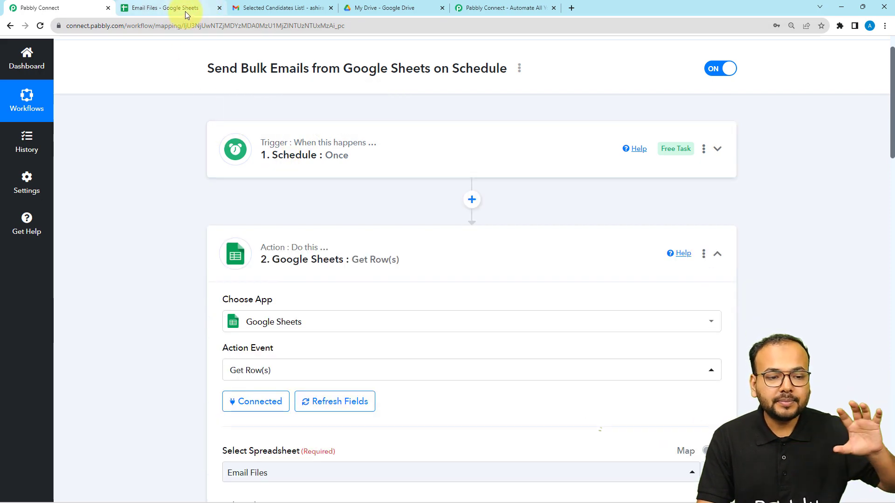
Review the recipient rows in the Email Files sheet, and collapse the Google Sheets and Iterator actions in Pabbly Connect to view the whole workflow
left_click(186, 9)
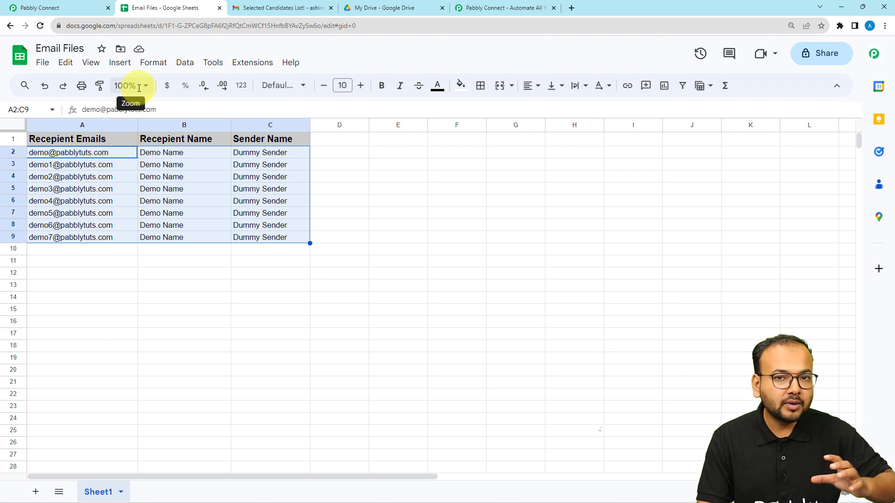
left_click(81, 11)
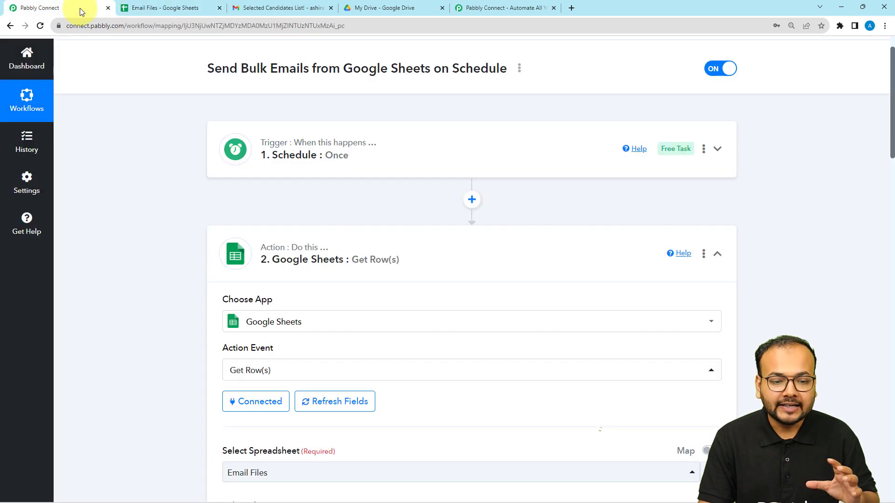
left_click(250, 241)
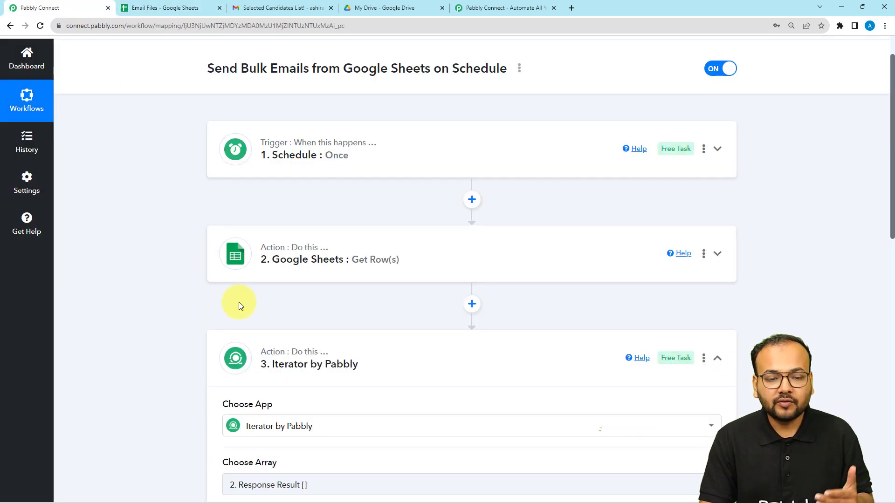
left_click(258, 344)
scroll(167, 300, "down", 2)
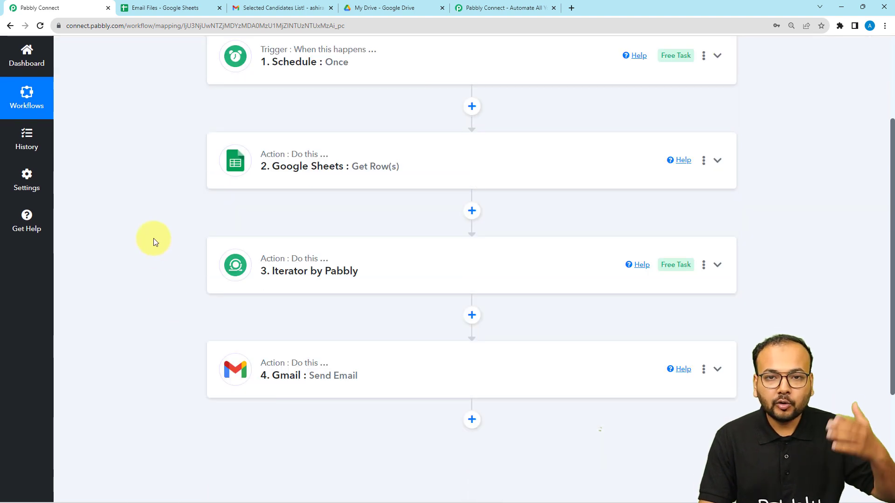
scroll(153, 238, "up", 2)
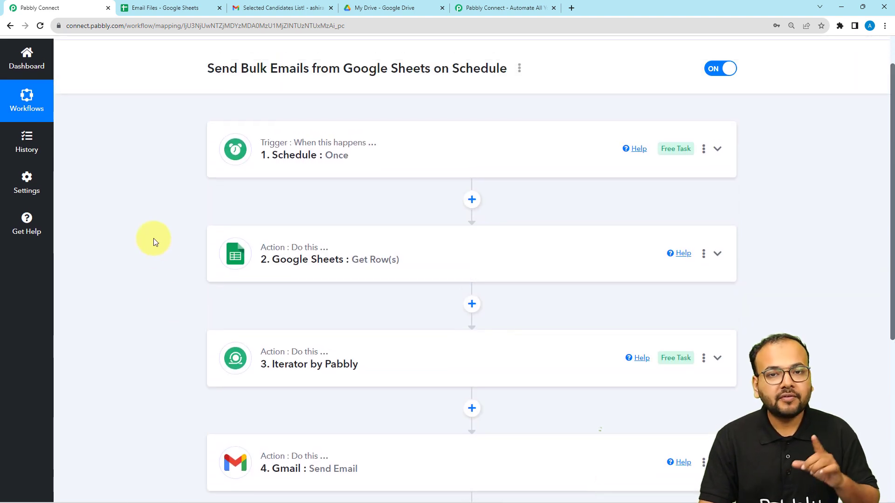